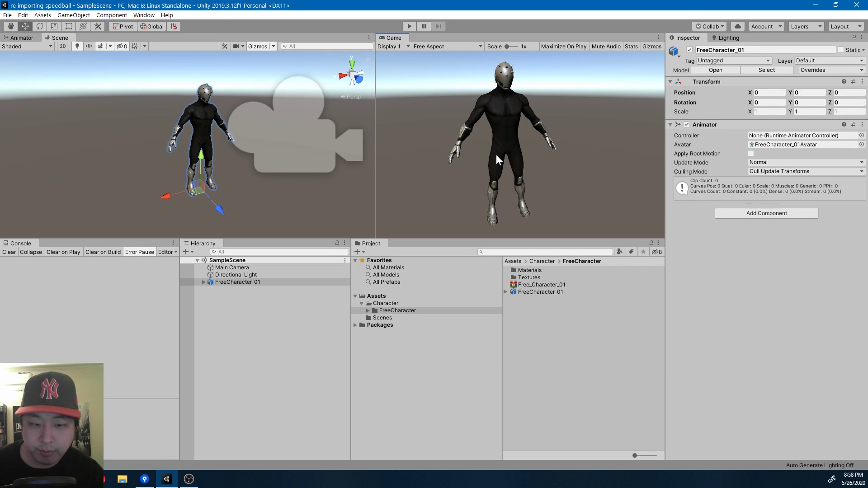
Step: Look over the Speedball Player store page, then go back to the Unity editor
key(alt+Tab)
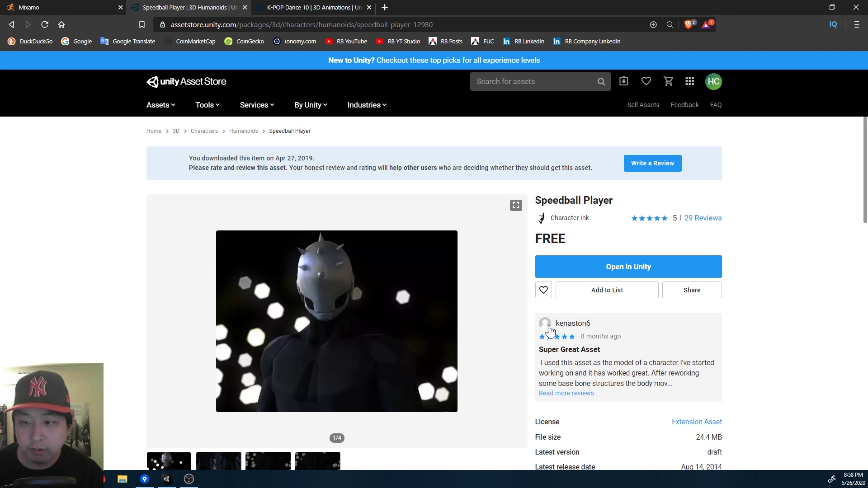
scroll(789, 270, down, 2)
scroll(788, 269, up, 2)
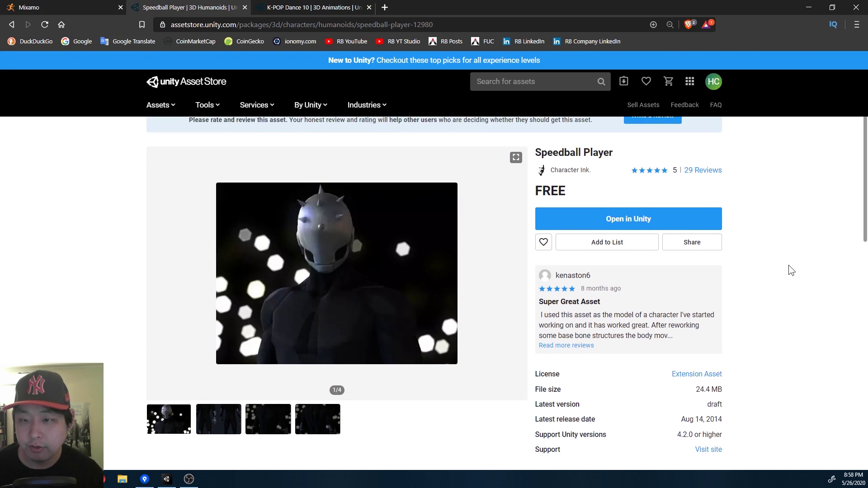
click(167, 479)
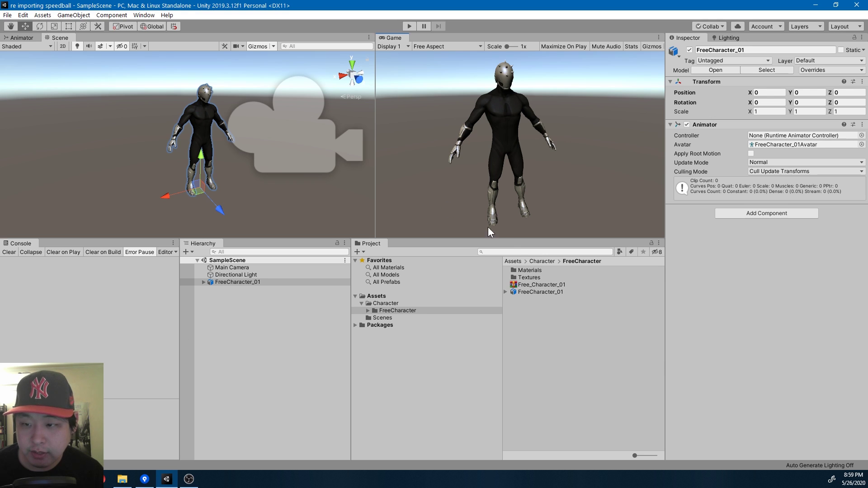
Step: Set FreeCharacter_01's Rig Animation Type to Humanoid and apply it
click(554, 293)
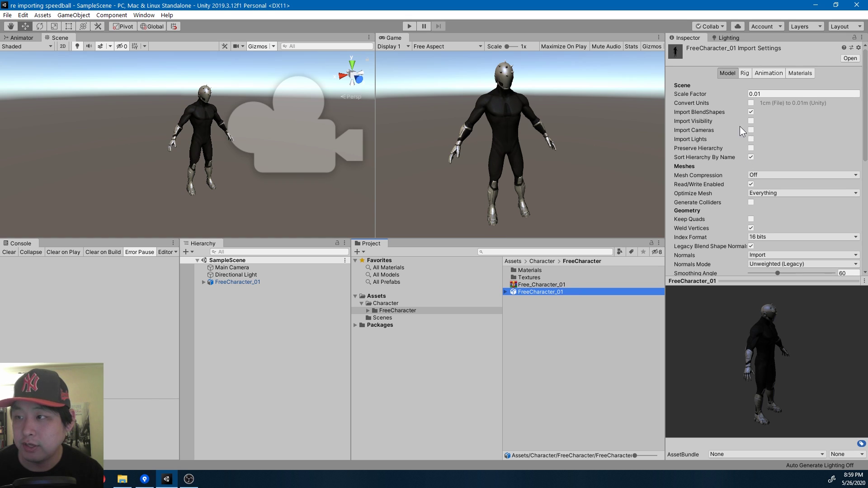
click(744, 74)
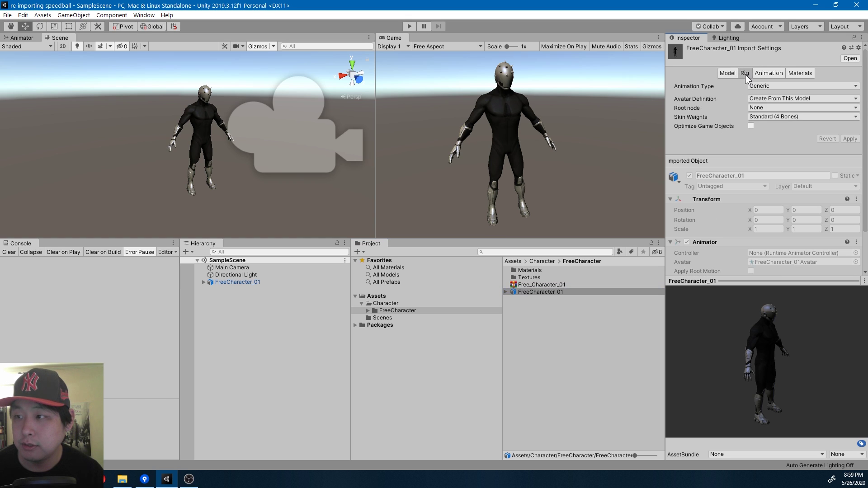
click(769, 85)
click(771, 127)
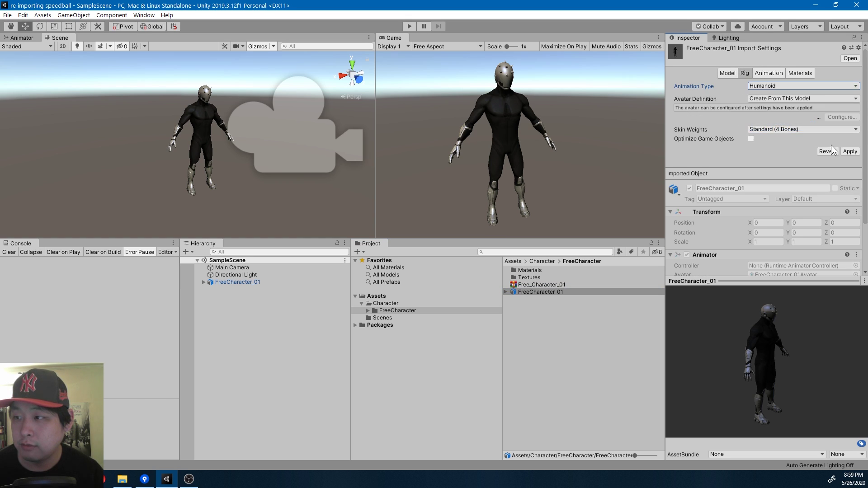
click(850, 151)
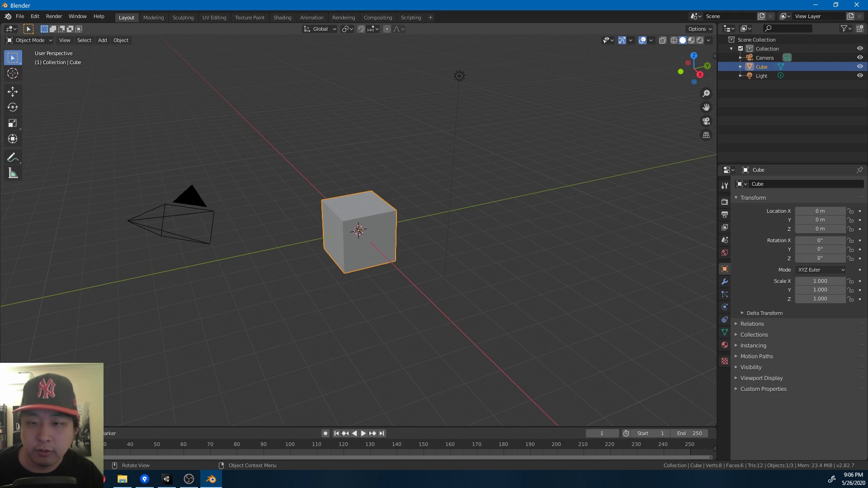
Step: Import FreeCharacter_01.FBX into Blender from the pasted FreeCharacter folder path
click(20, 16)
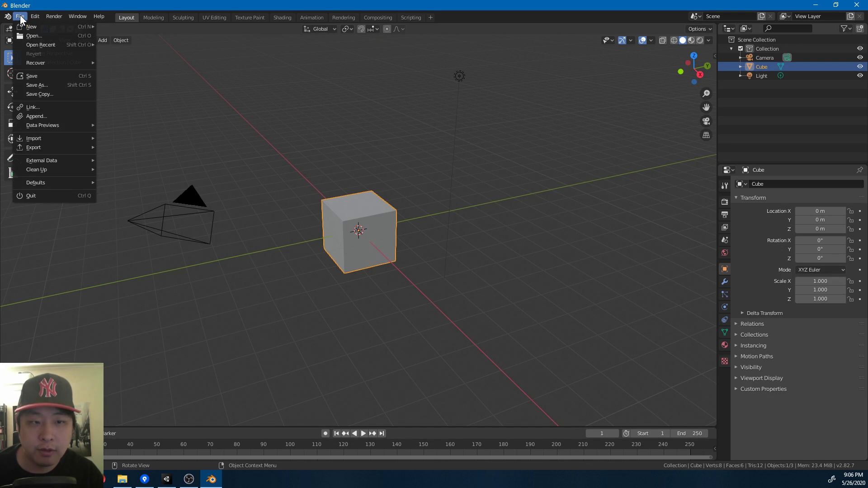
mouse_move(53, 138)
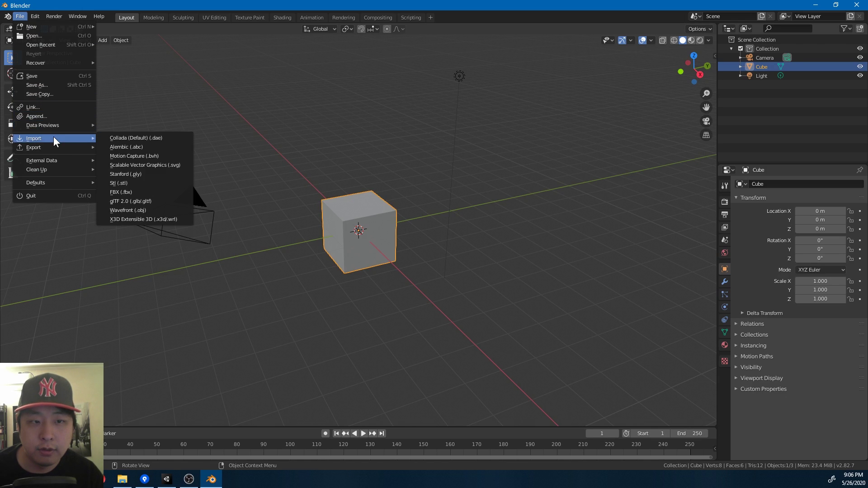
click(151, 192)
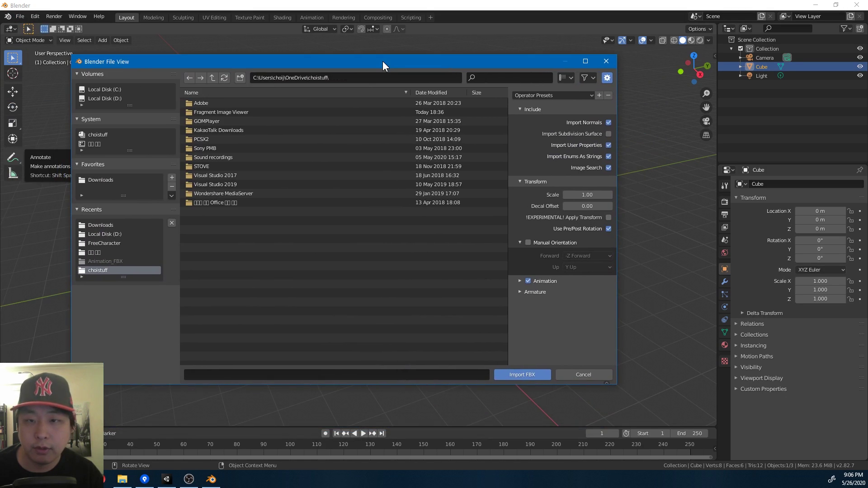
click(365, 77)
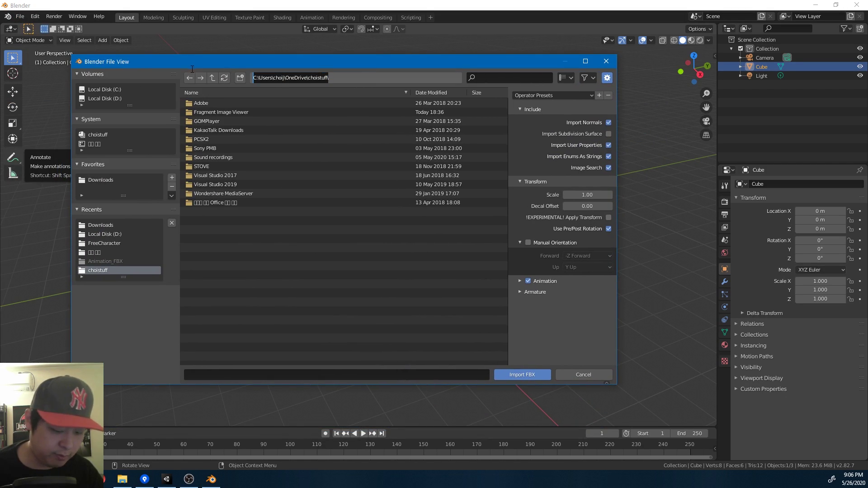
text(D:\SourceTreeProjects\re importing speedball\Assets\Character\FreeCharacter)
key(Return)
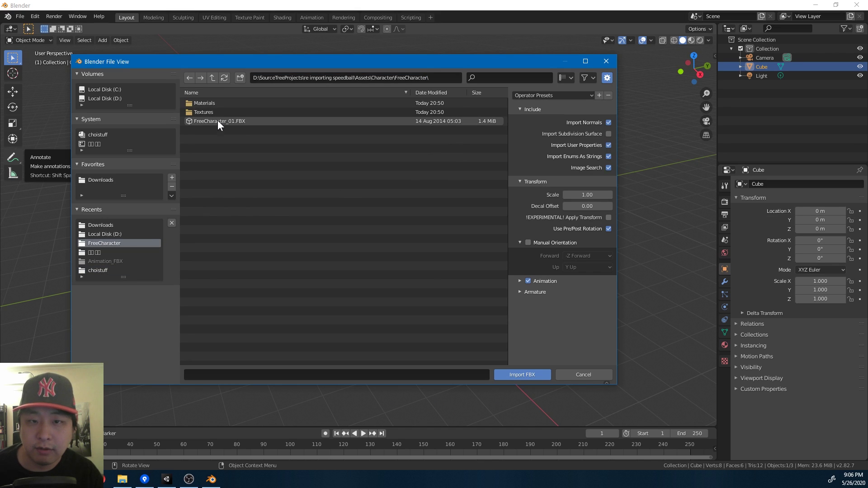
click(215, 121)
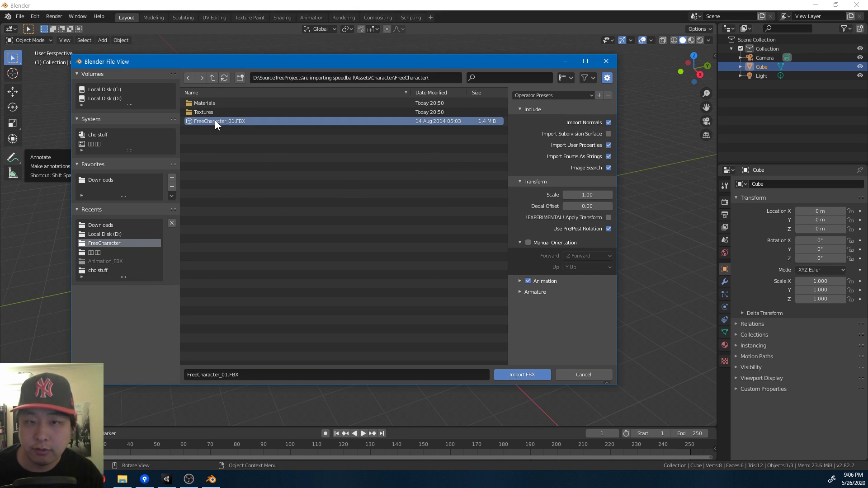
click(518, 375)
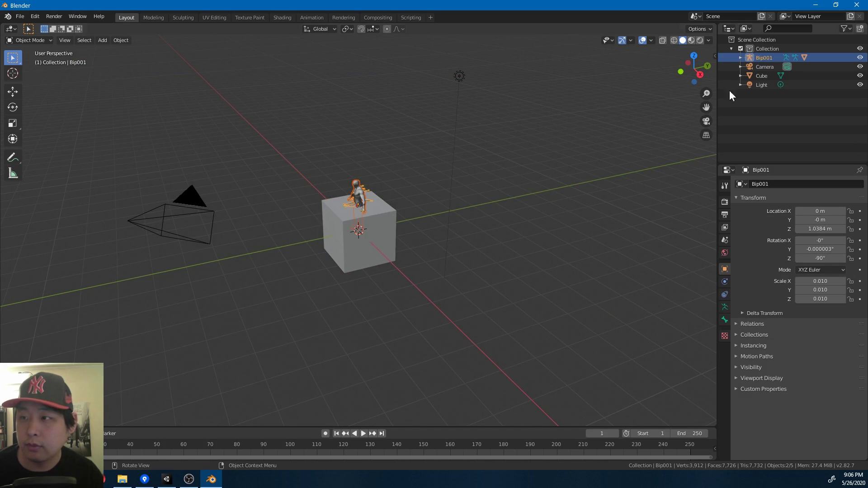
Step: Delete the Camera, Cube and Light objects one by one from the Outliner
click(762, 67)
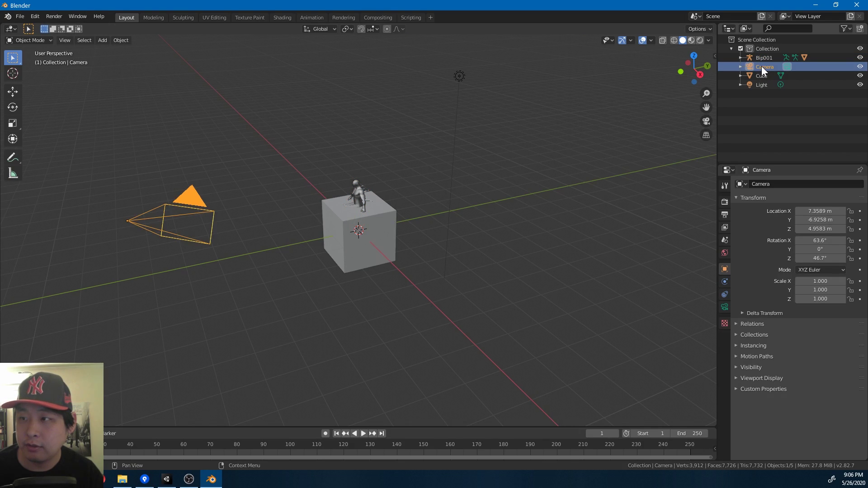
right_click(762, 66)
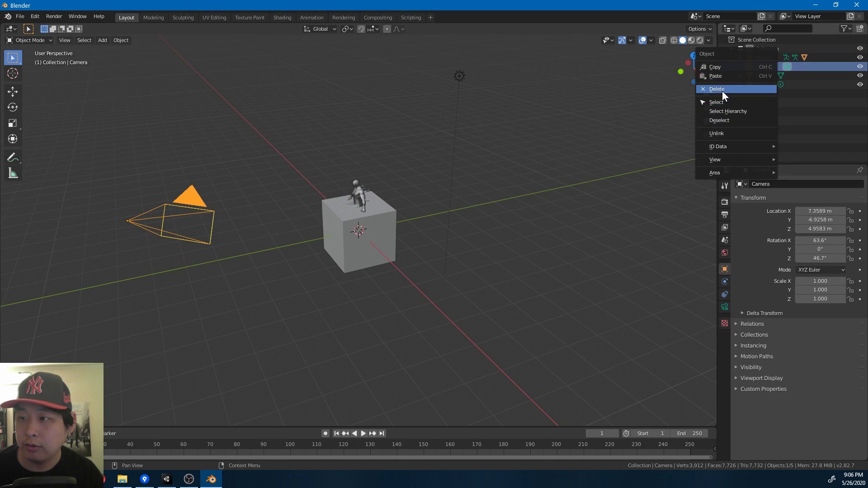
click(722, 90)
click(763, 66)
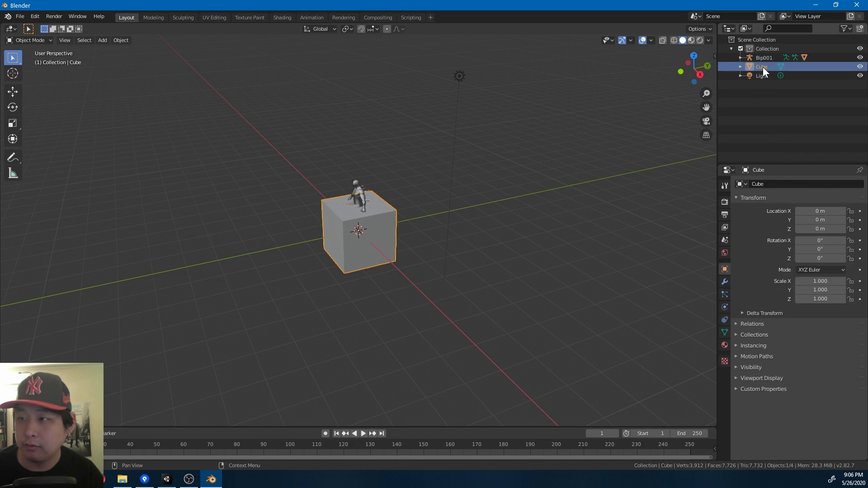
right_click(763, 67)
click(717, 66)
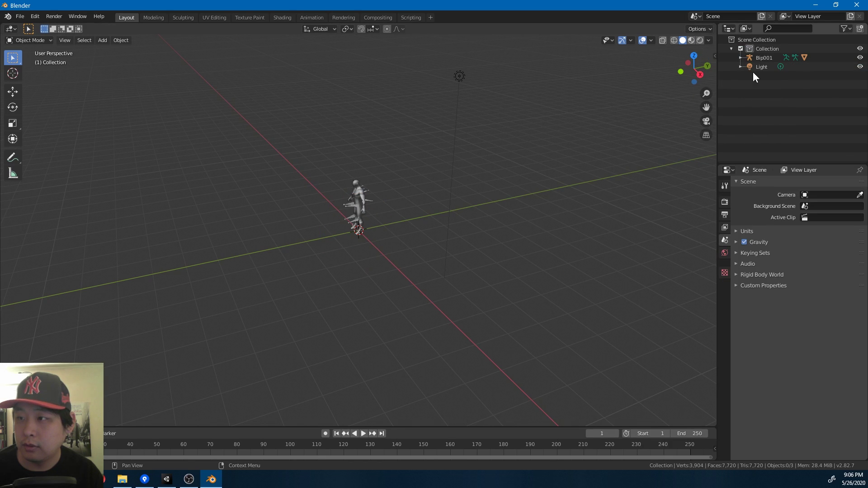
click(760, 67)
right_click(760, 69)
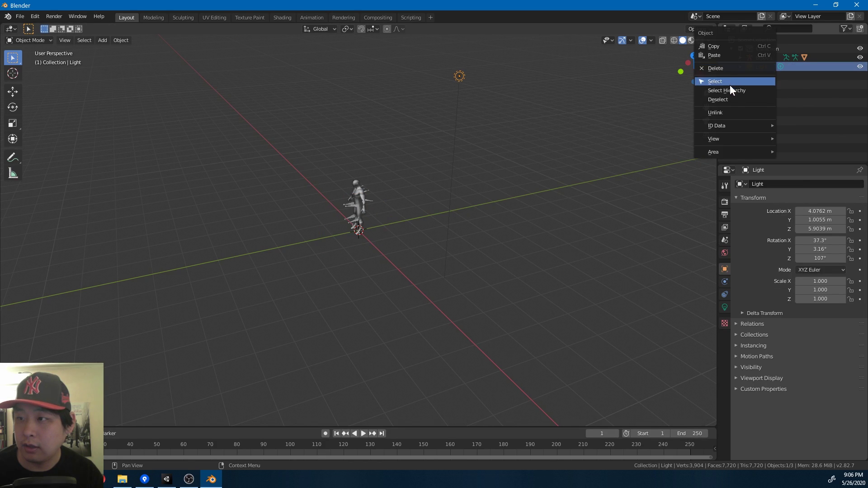
click(728, 69)
scroll(443, 221, up, 4)
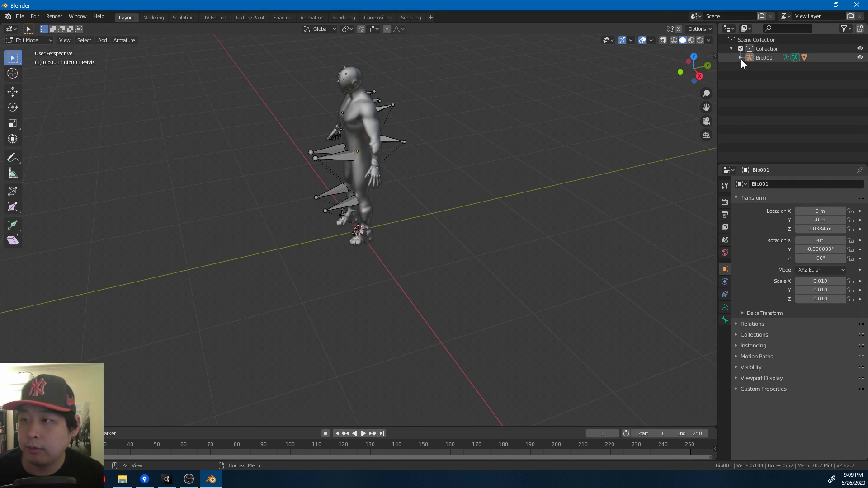
Step: Delete the Bip001 armature data and Body_01's Bip001 armature modifier
click(740, 56)
click(770, 66)
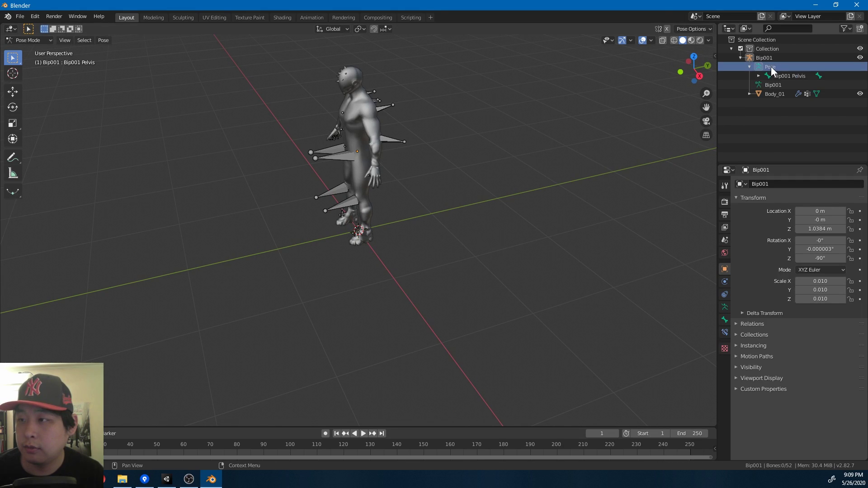
click(770, 84)
right_click(771, 84)
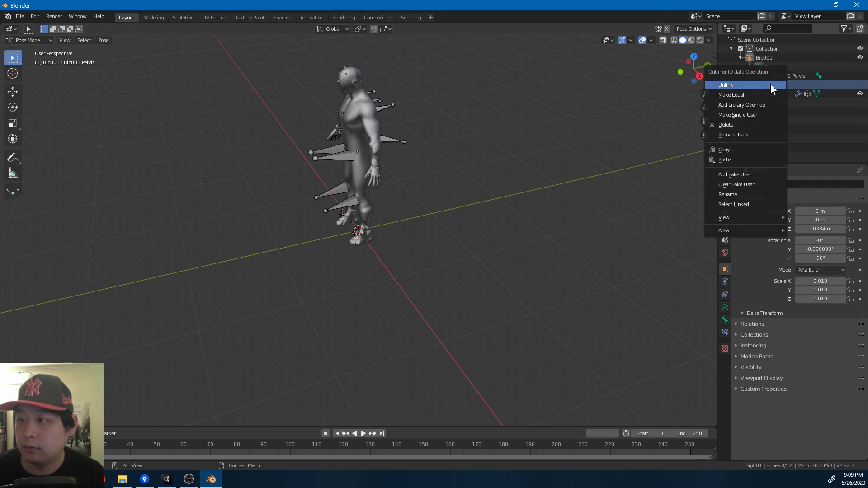
click(757, 124)
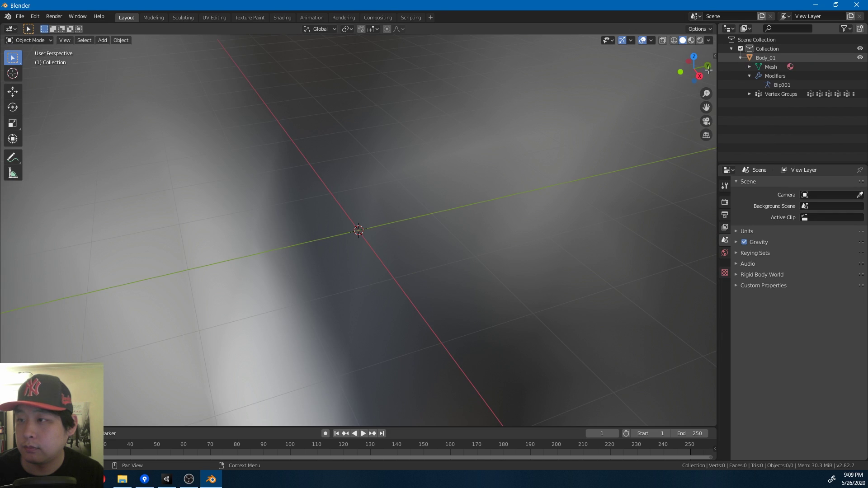
scroll(373, 179, down, 10)
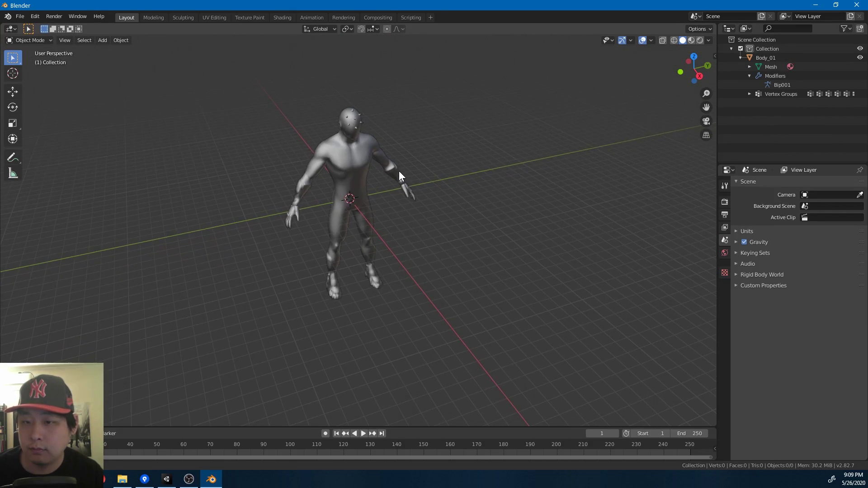
scroll(398, 175, up, 2)
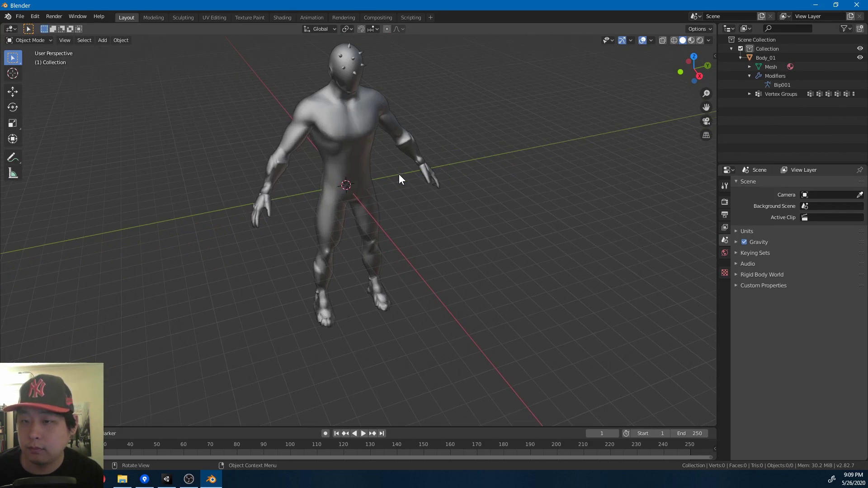
click(786, 85)
right_click(783, 86)
click(761, 105)
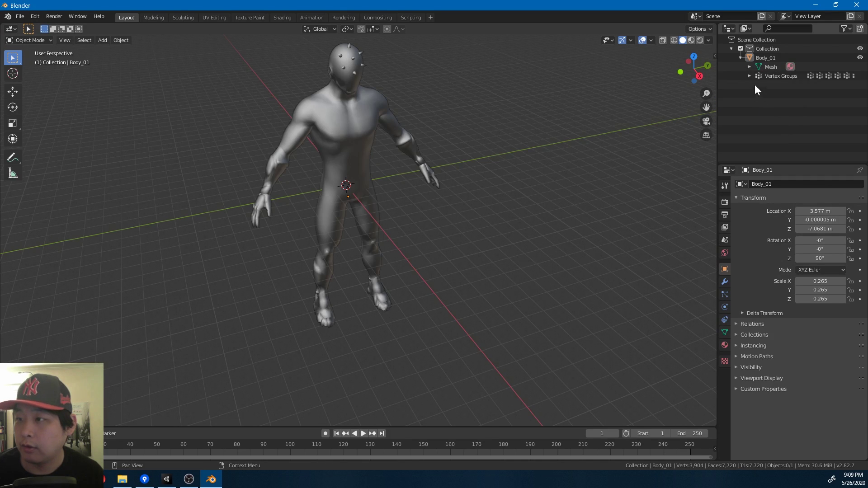
Step: Remove the Body_01 material from the mesh, show its vertex groups, and return to Object Mode
click(750, 67)
click(770, 67)
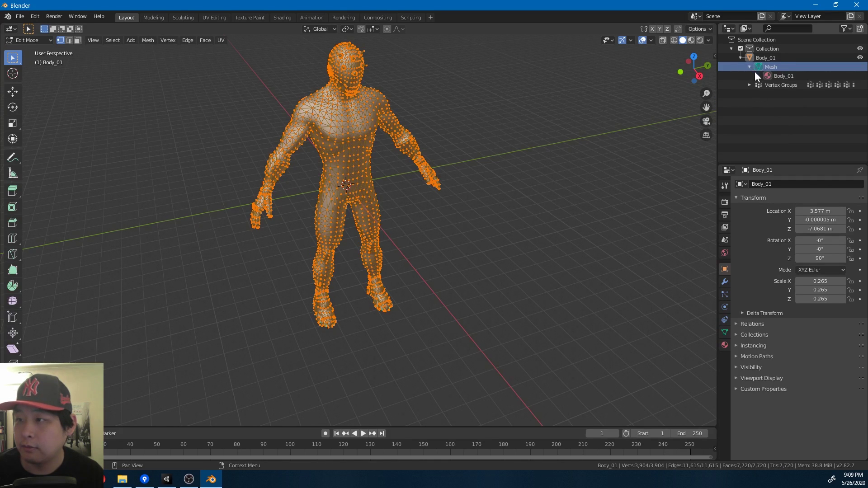
right_click(780, 76)
click(774, 79)
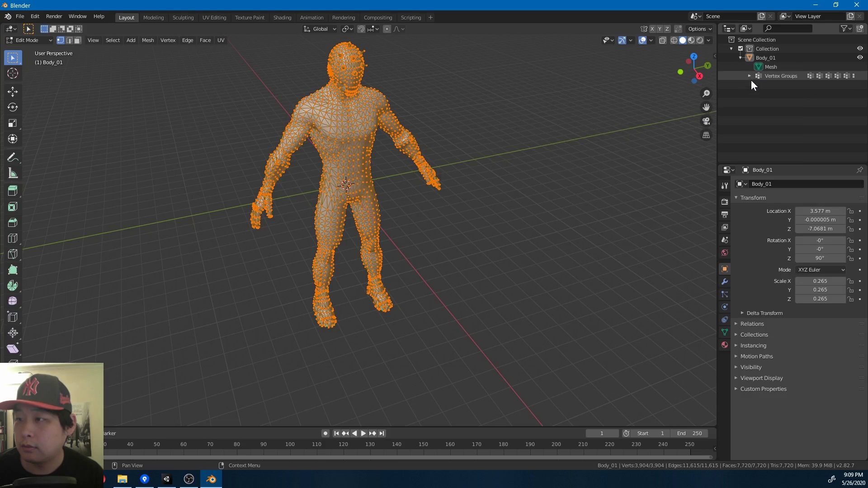
click(749, 76)
click(748, 76)
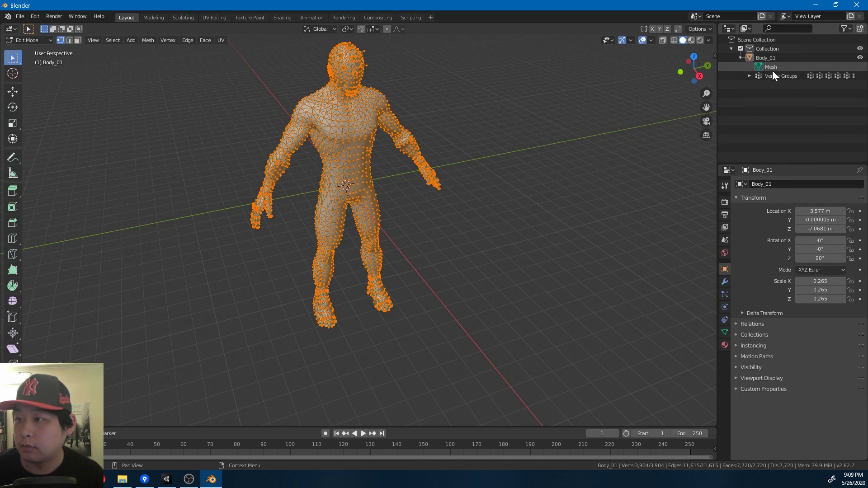
click(775, 67)
click(750, 76)
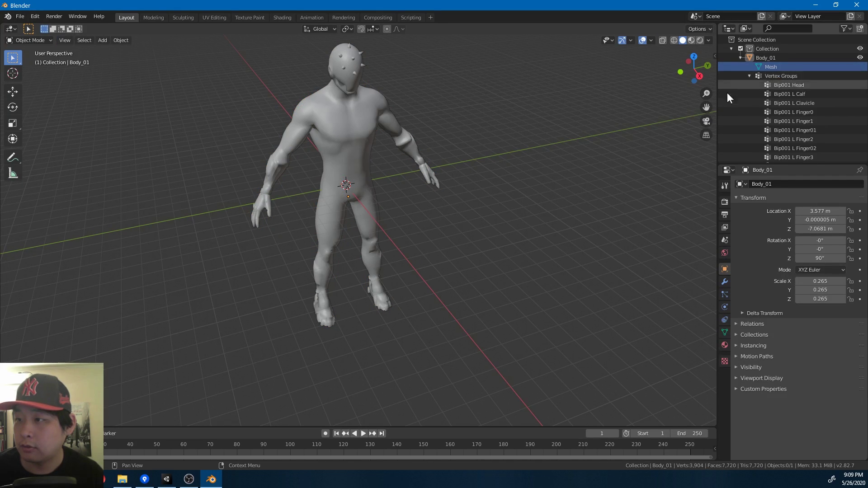
middle_drag(383, 167, 426, 201)
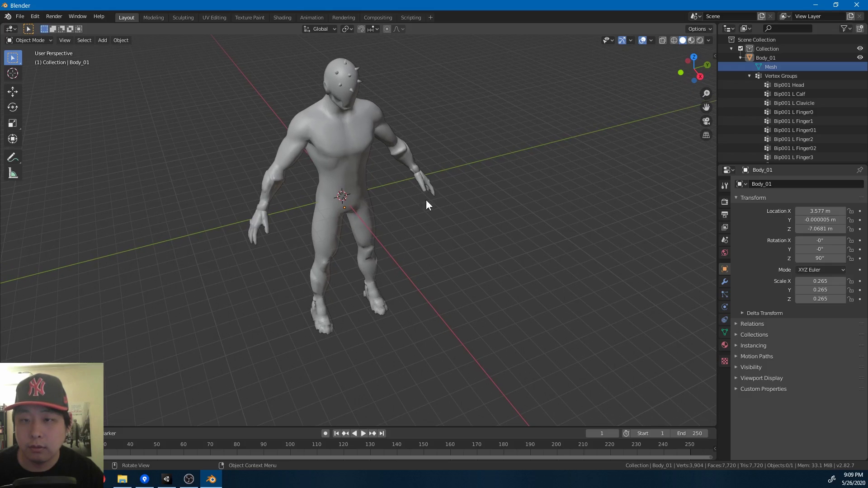
Step: Export the character as FBX to Downloads under the name speedball clean.fbx
click(20, 17)
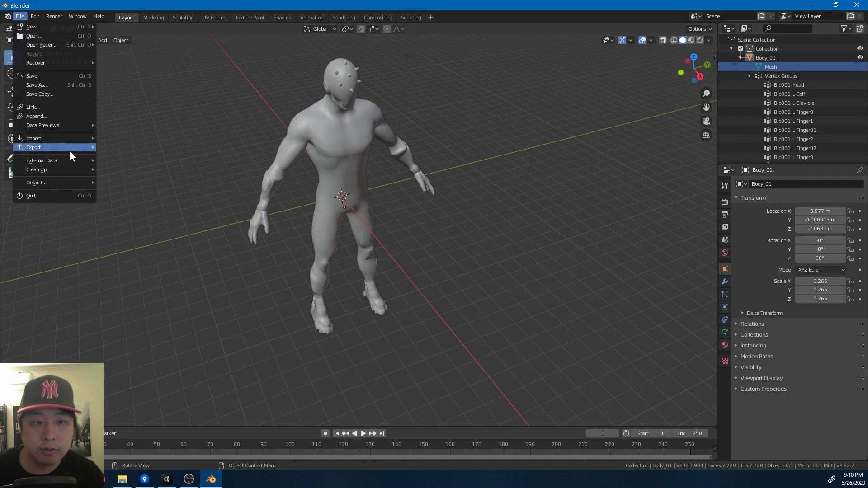
mouse_move(64, 147)
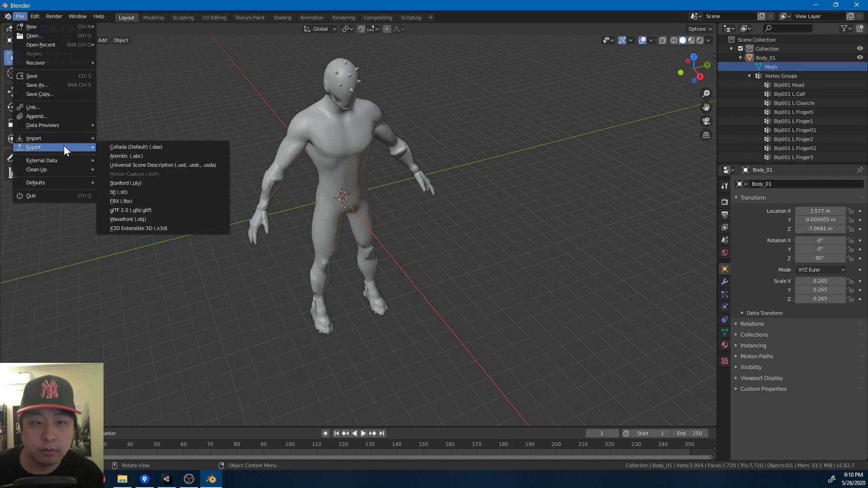
click(127, 203)
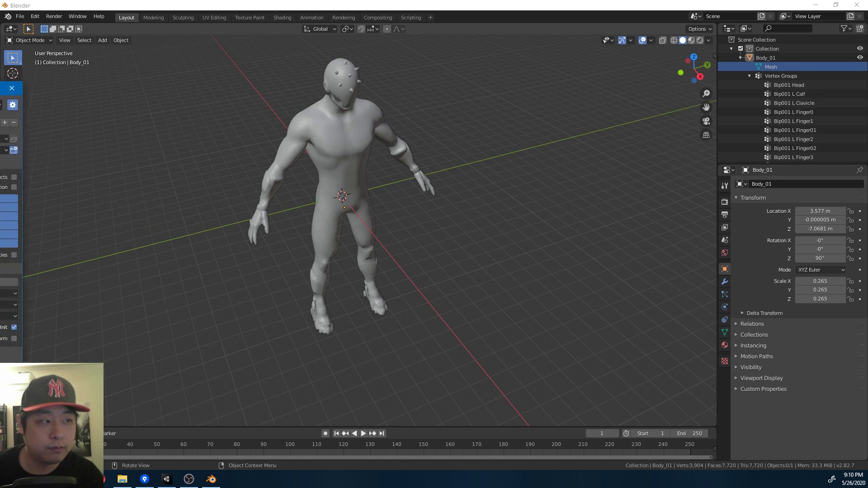
click(132, 195)
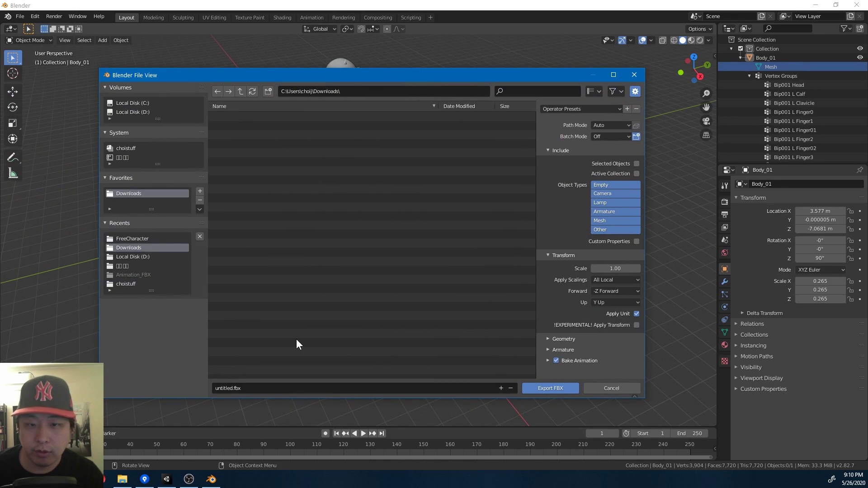
click(224, 389)
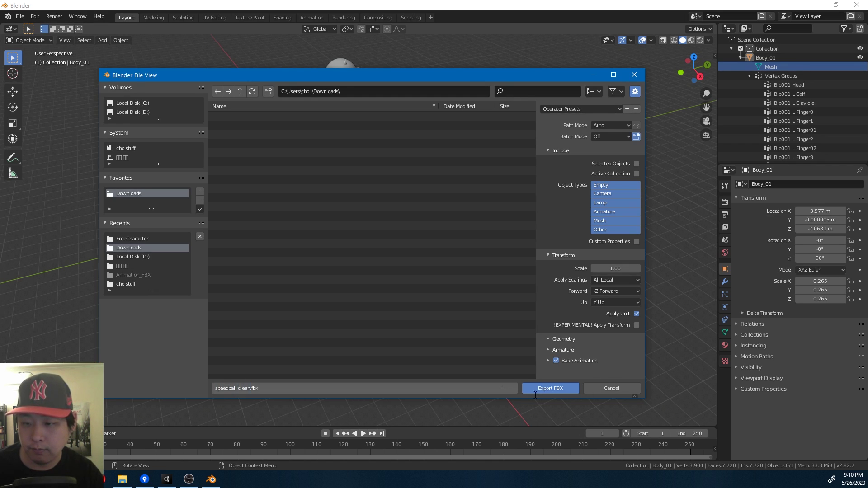
click(541, 387)
click(546, 387)
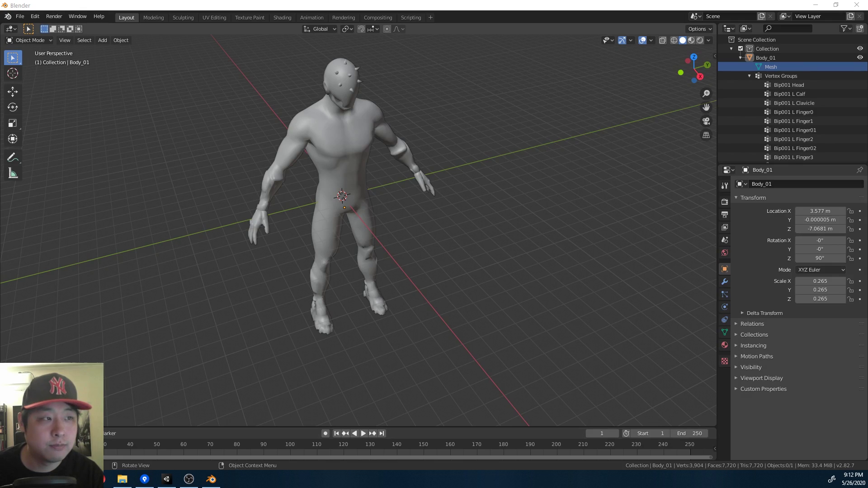
Step: Upload speedball clean from Downloads as a custom character in Mixamo
key(alt+Tab)
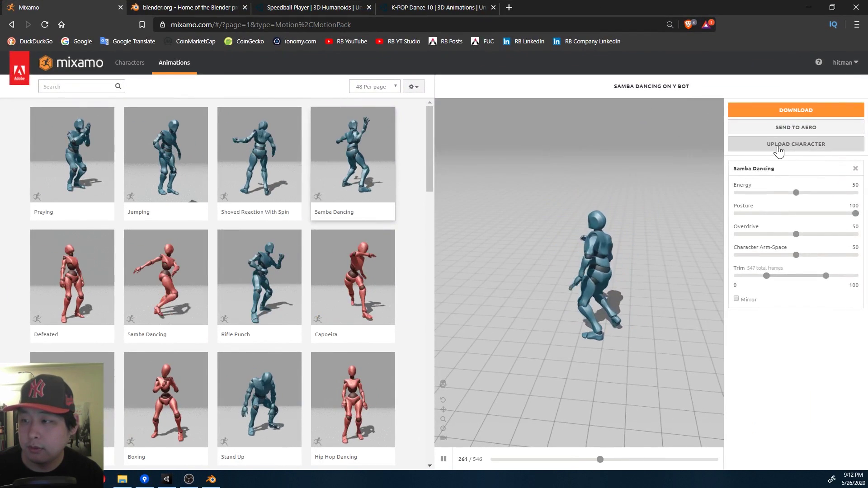
click(779, 145)
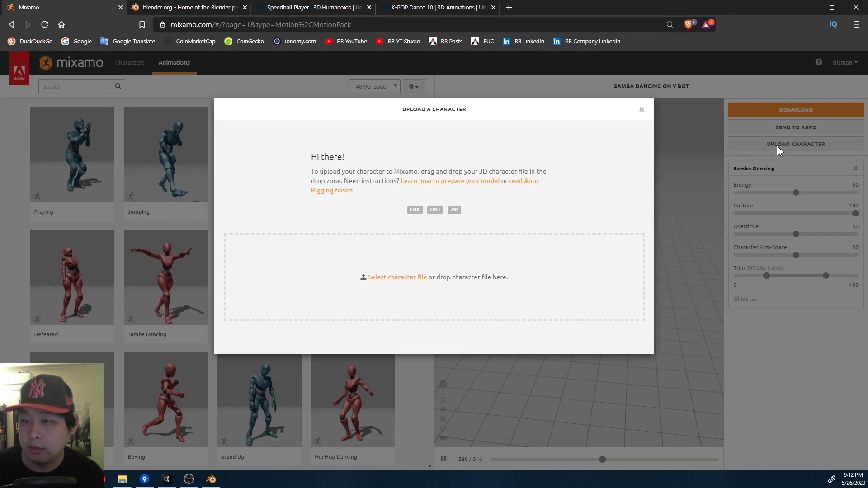
click(401, 278)
click(52, 72)
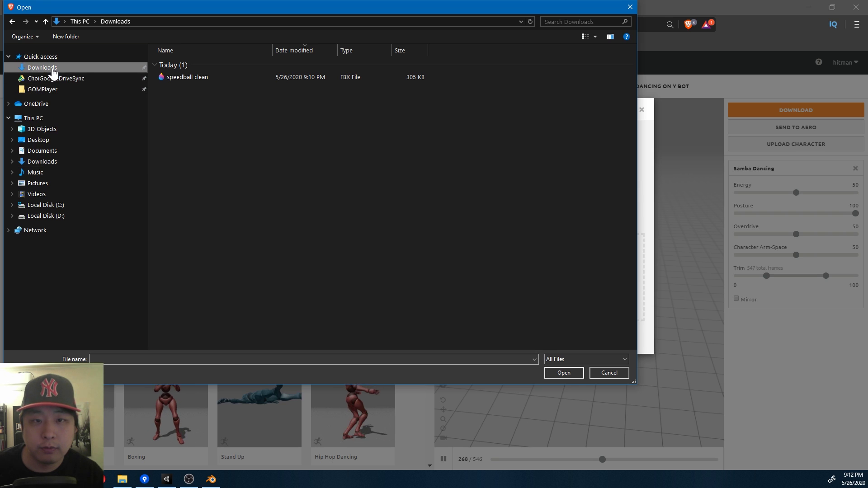
double_click(188, 78)
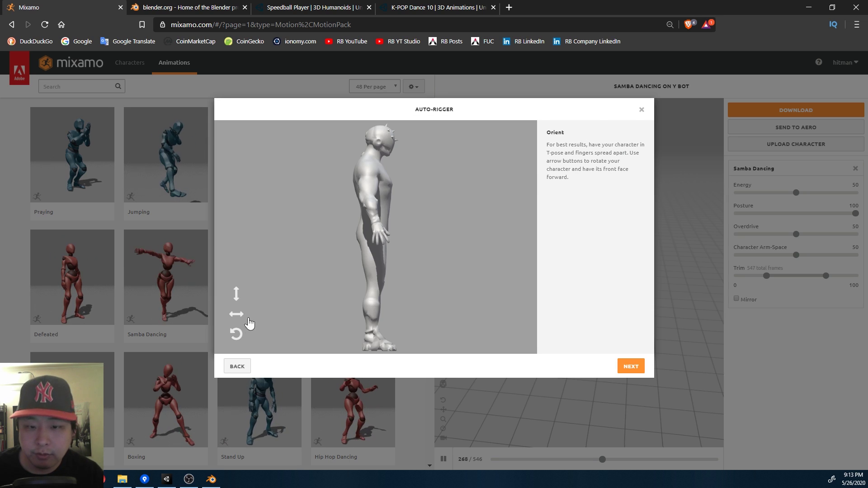
Step: Rotate the model three steps about Z and three about Y so it stands upright facing forward
click(236, 335)
click(236, 336)
click(236, 336)
click(236, 336)
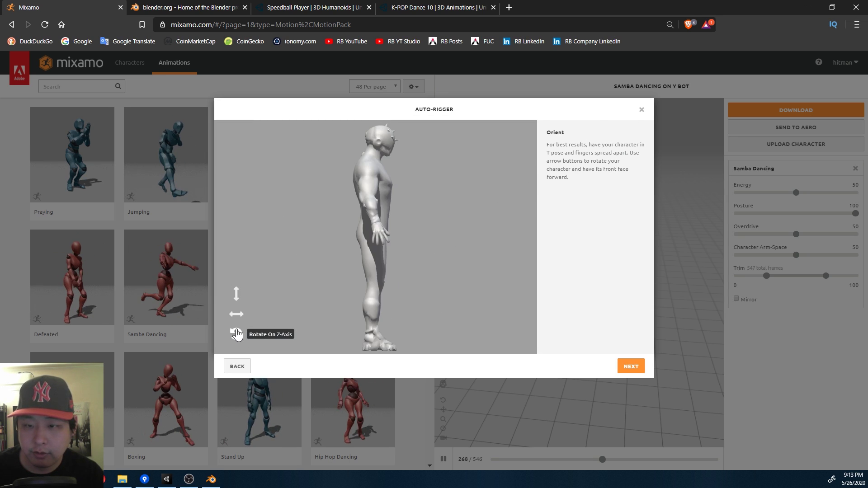
click(236, 315)
click(236, 315)
click(236, 315)
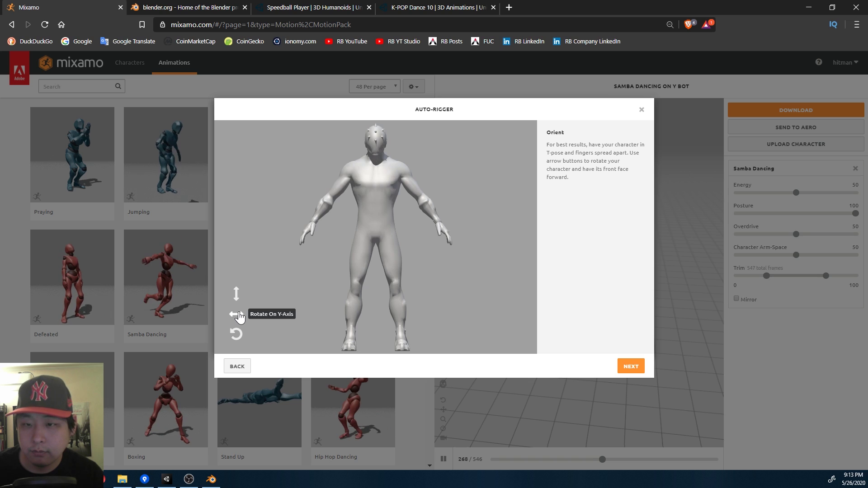
Step: Place the chin, wrist, elbow, knee and groin markers on the body, then start auto-rigging
click(634, 368)
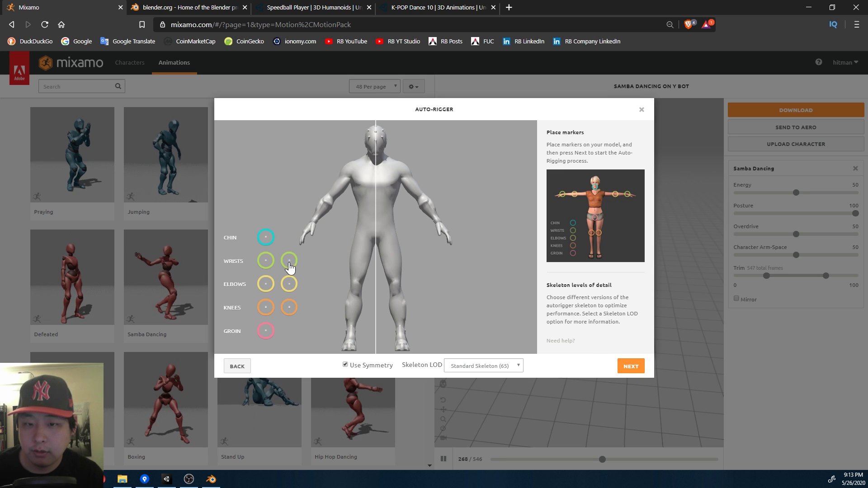
mouse_move(266, 237)
mouse_down()
mouse_move(336, 213)
mouse_move(375, 153)
mouse_up()
drag(293, 266, 420, 200)
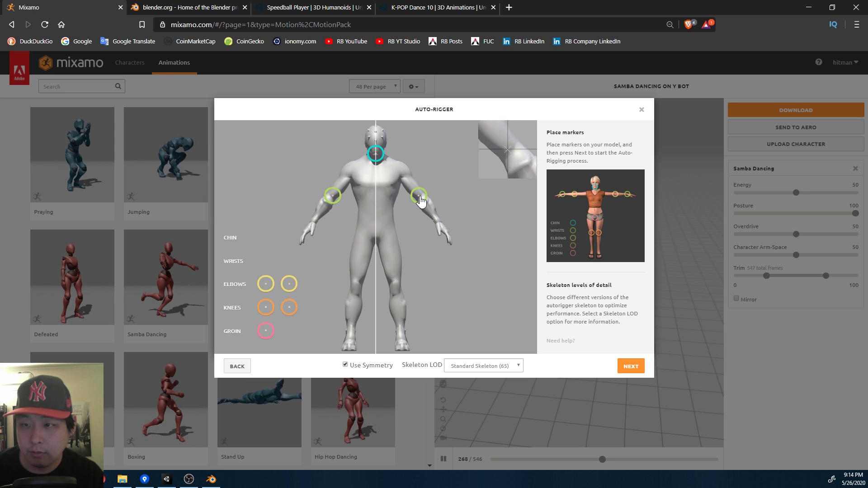
mouse_move(289, 284)
mouse_down()
mouse_move(382, 289)
mouse_move(389, 273)
mouse_move(376, 238)
mouse_up()
drag(421, 202, 439, 227)
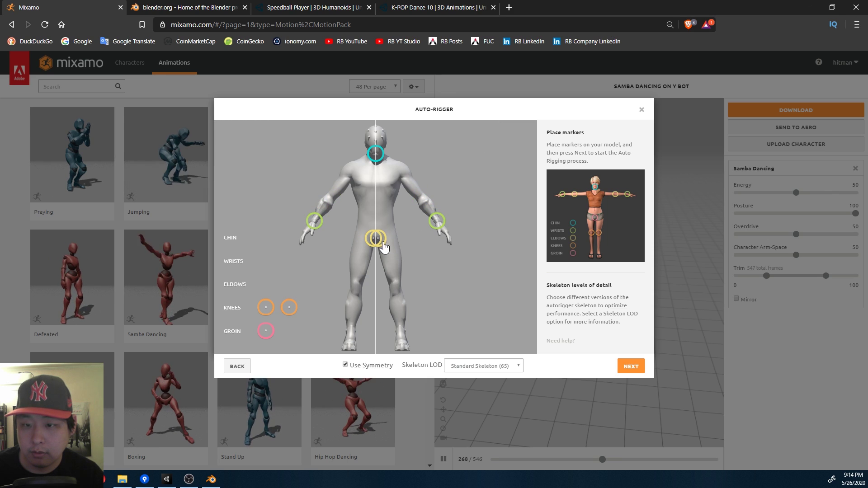
drag(380, 240, 420, 199)
mouse_move(289, 307)
mouse_down()
mouse_move(379, 297)
mouse_move(397, 284)
mouse_up()
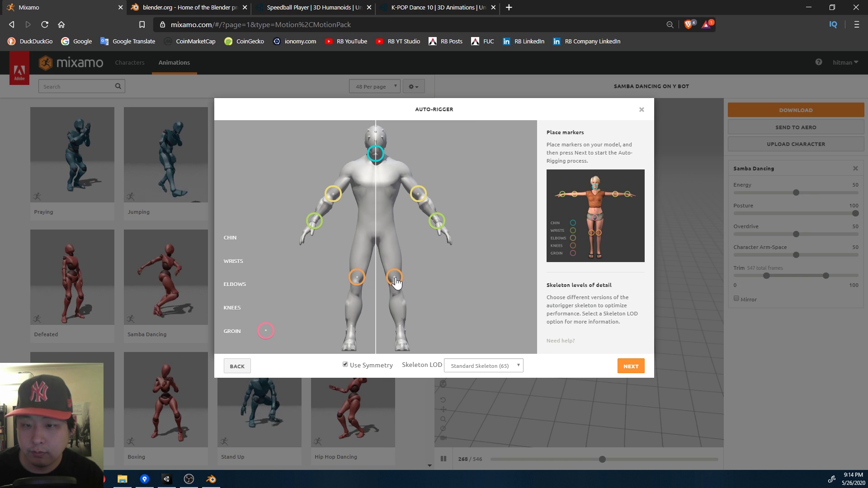
mouse_move(265, 331)
mouse_down()
mouse_move(362, 271)
mouse_move(379, 242)
mouse_up()
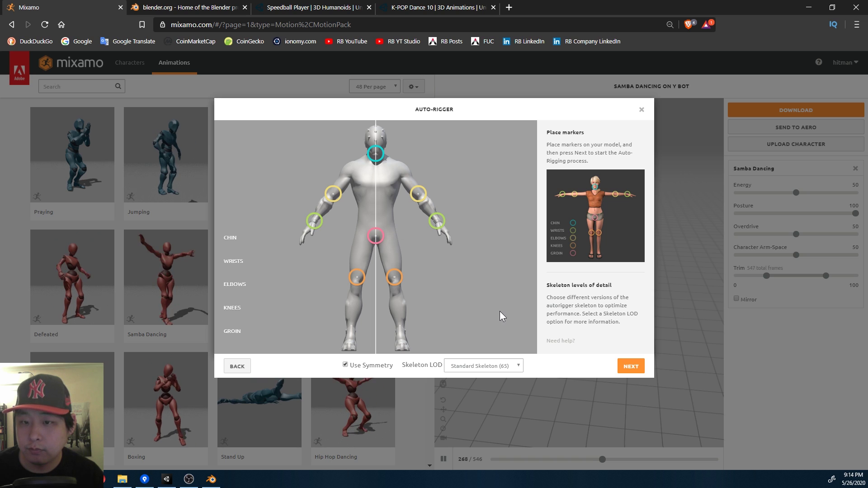
click(632, 366)
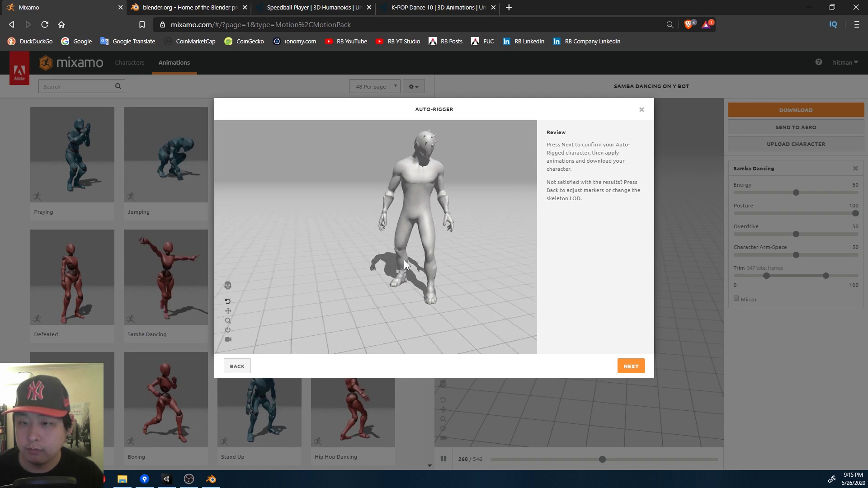
Step: Confirm the auto-rigged speedball clean character on the Review step
click(631, 367)
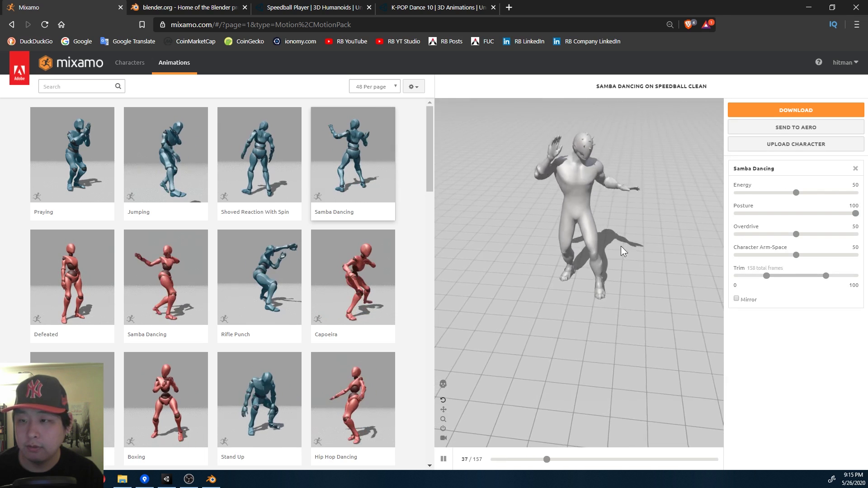
Step: Download Samba Dancing at 60 fps and save it as 'Speedball Samba Dancing' in Downloads
click(784, 109)
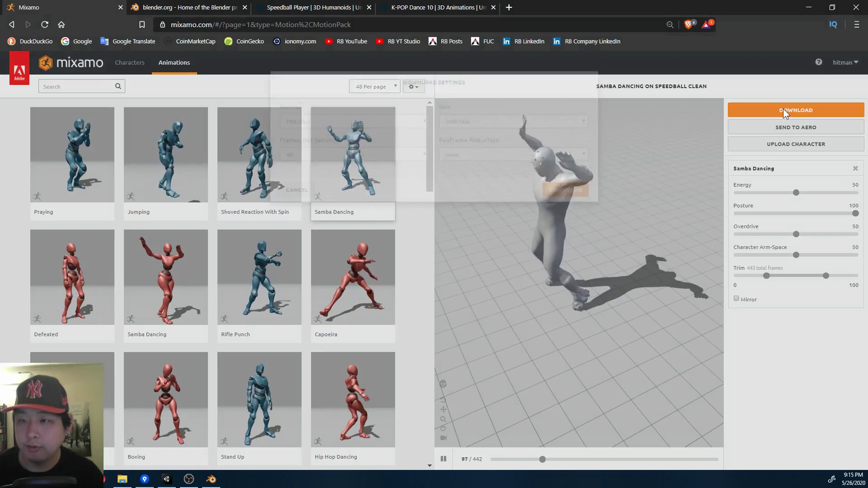
click(290, 186)
click(308, 198)
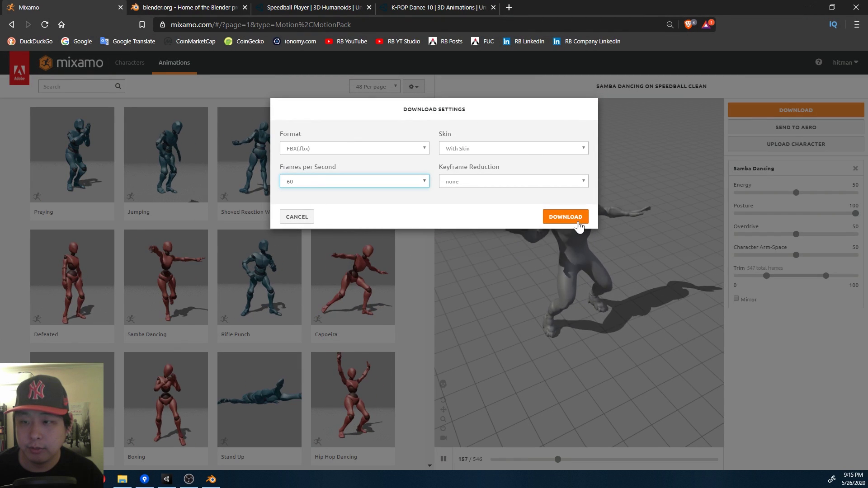
click(565, 217)
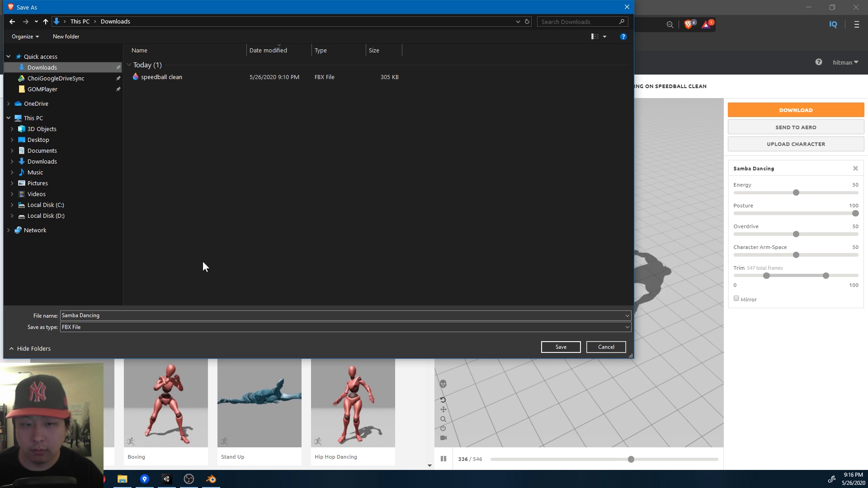
key(Home)
text(Spe)
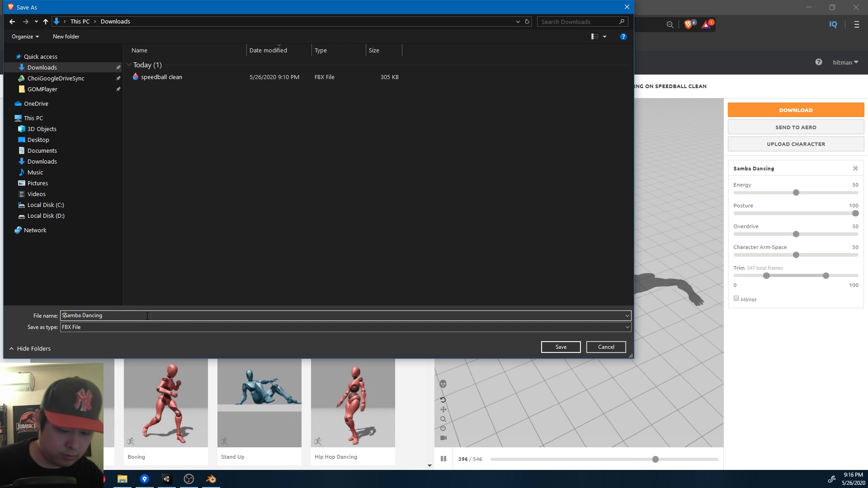
text(edball)
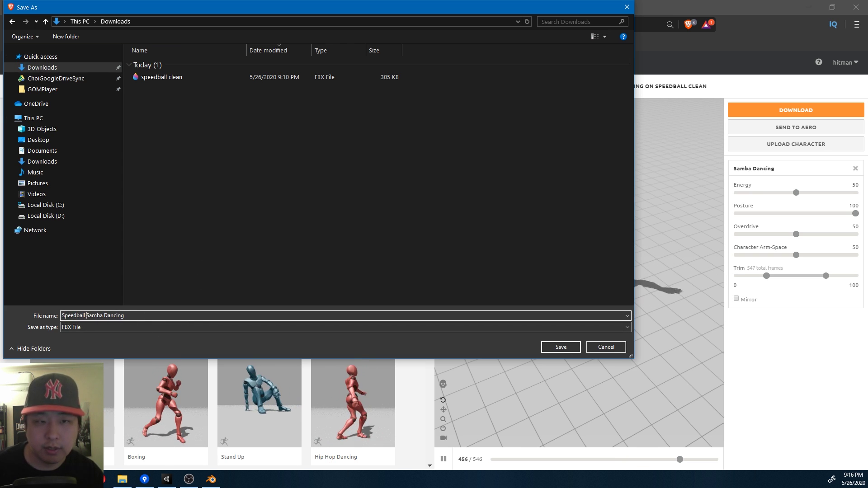
click(561, 346)
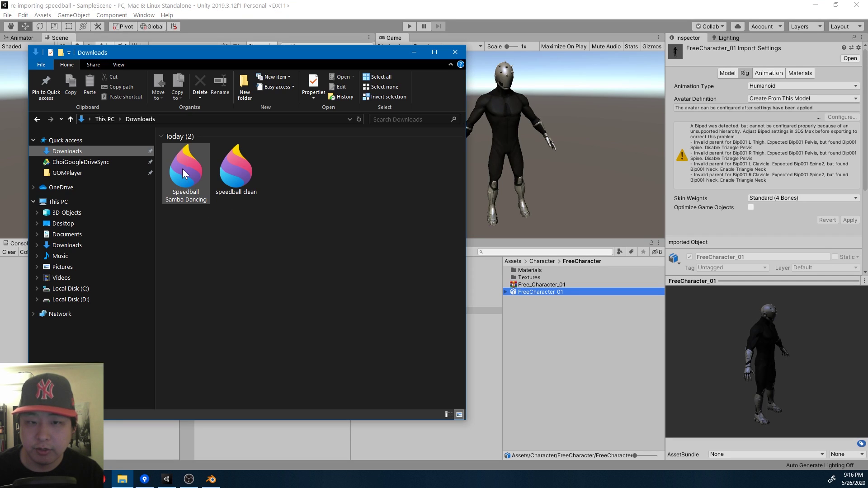
Step: Drag Speedball Samba Dancing into the FreeCharacter folder and apply a Humanoid rig to it
click(189, 180)
drag(189, 180, 549, 319)
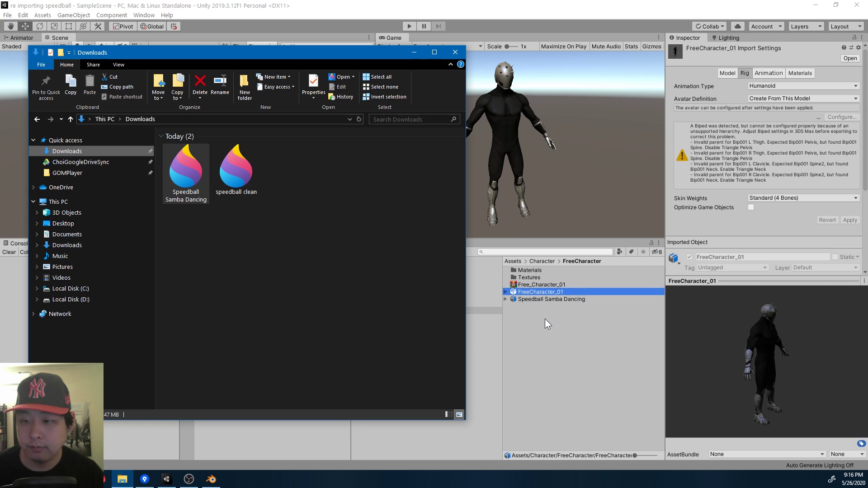
click(548, 314)
click(544, 299)
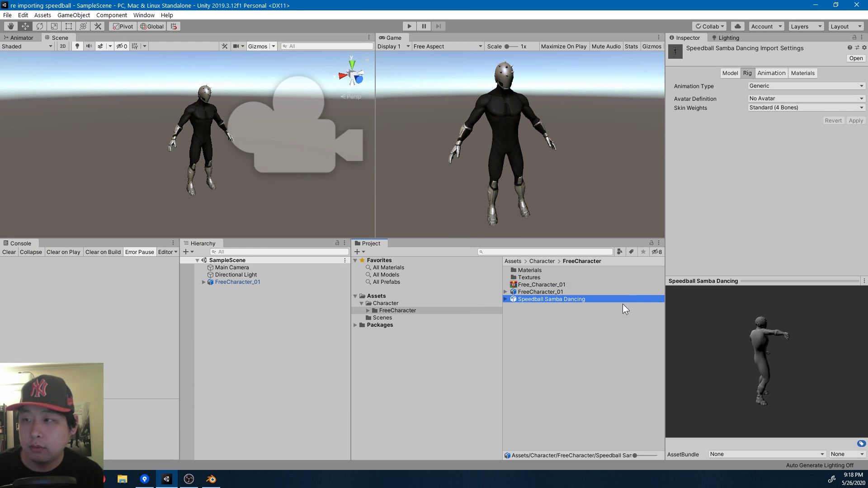
click(762, 87)
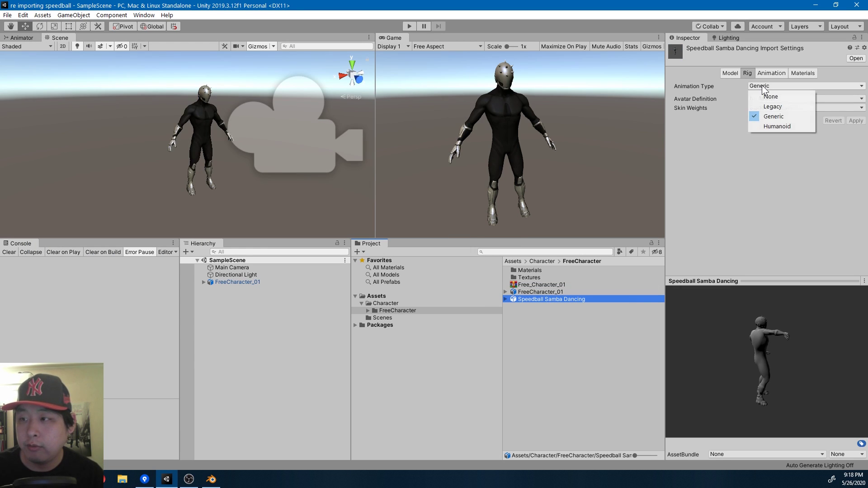
click(773, 127)
click(855, 152)
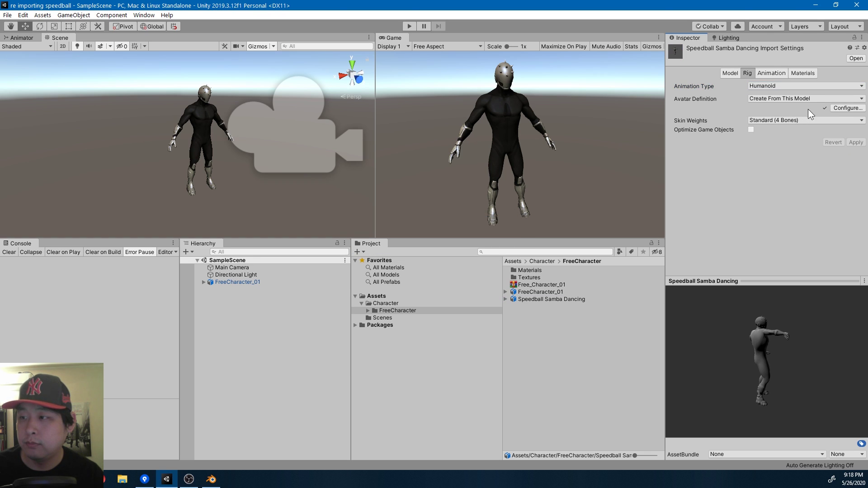
Step: Review the generated avatar's bone mapping in Configure, then finish with Done
click(847, 108)
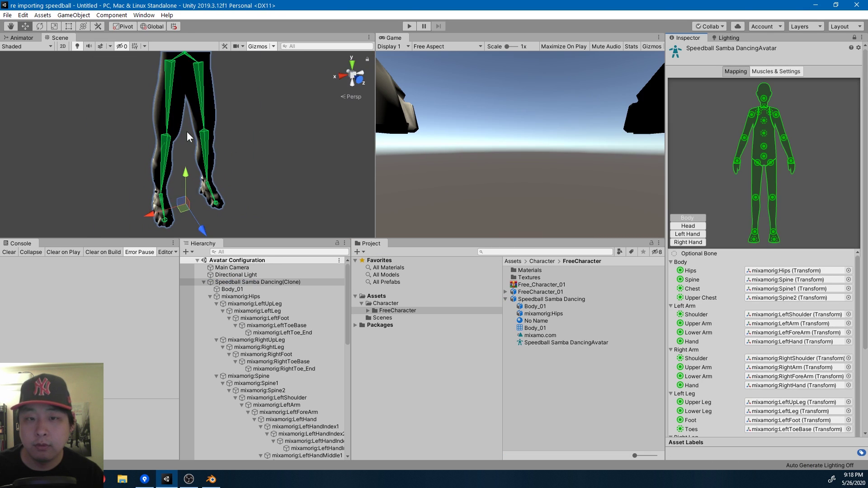
middle_drag(187, 131, 186, 172)
scroll(201, 113, down, 2)
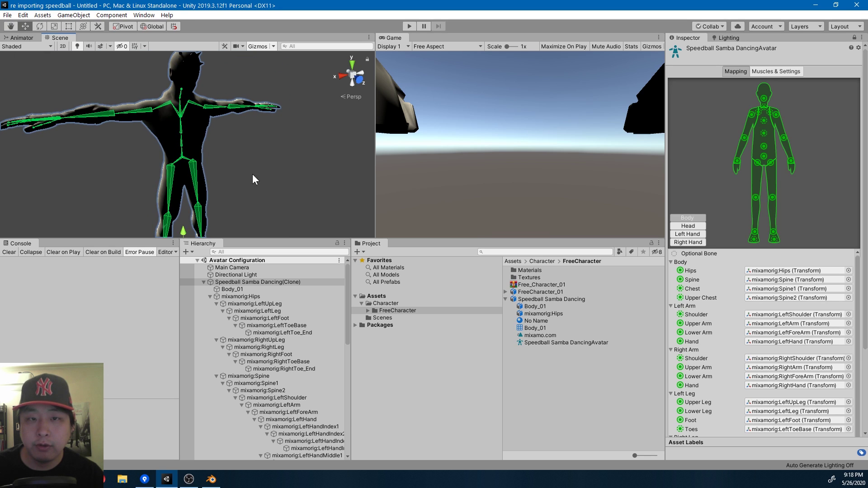
scroll(252, 174, down, 2)
scroll(852, 297, down, 5)
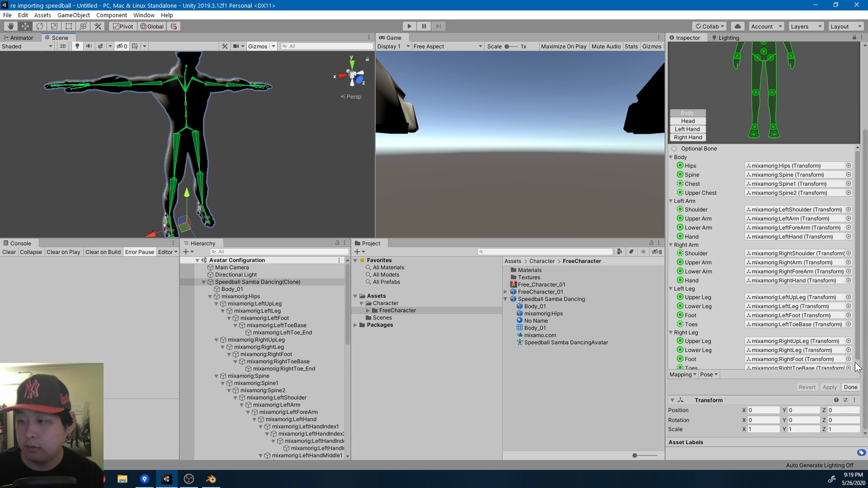
click(851, 384)
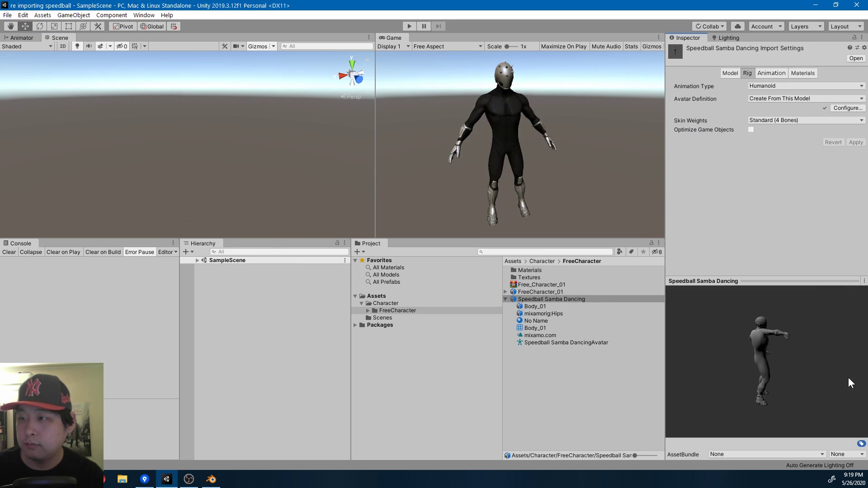
Step: Rename the imported animation clip 'mixamo.com' to 'samba' and apply the reimport
click(771, 74)
scroll(746, 172, down, 4)
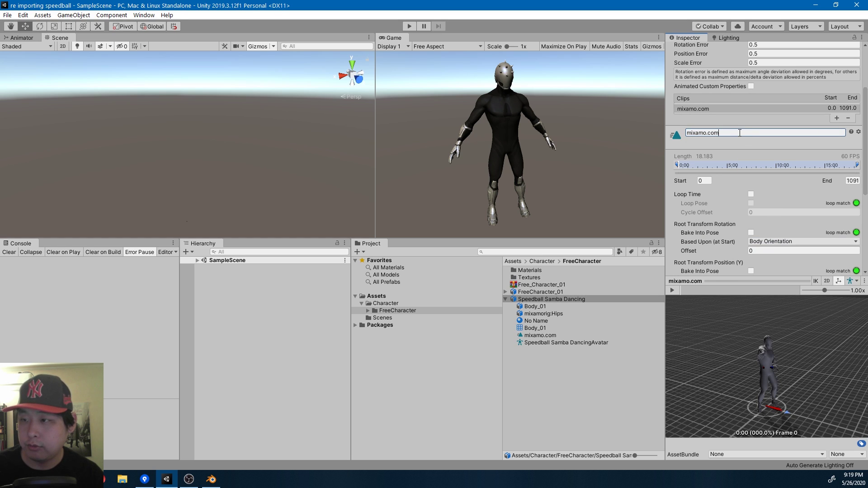
drag(745, 135, 683, 131)
text(samba)
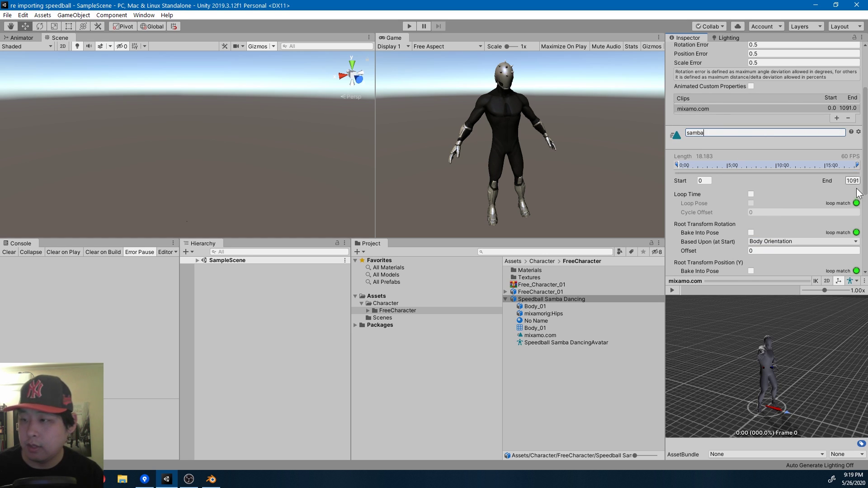
scroll(783, 158, down, 6)
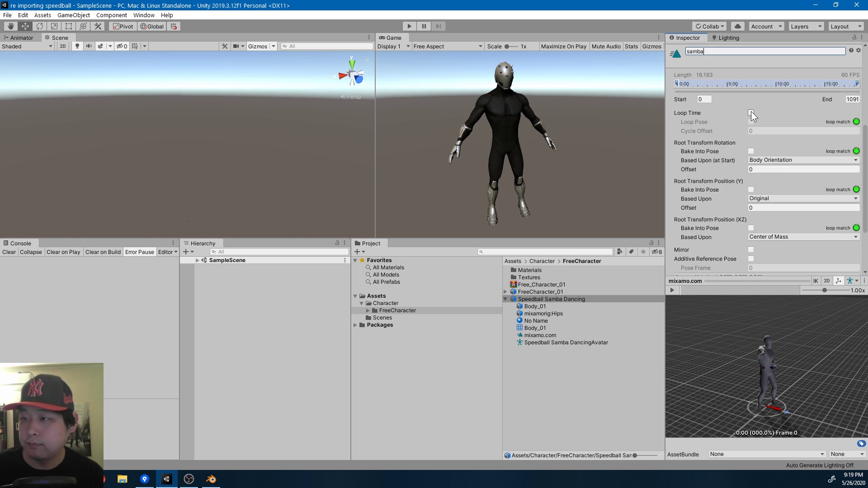
click(850, 268)
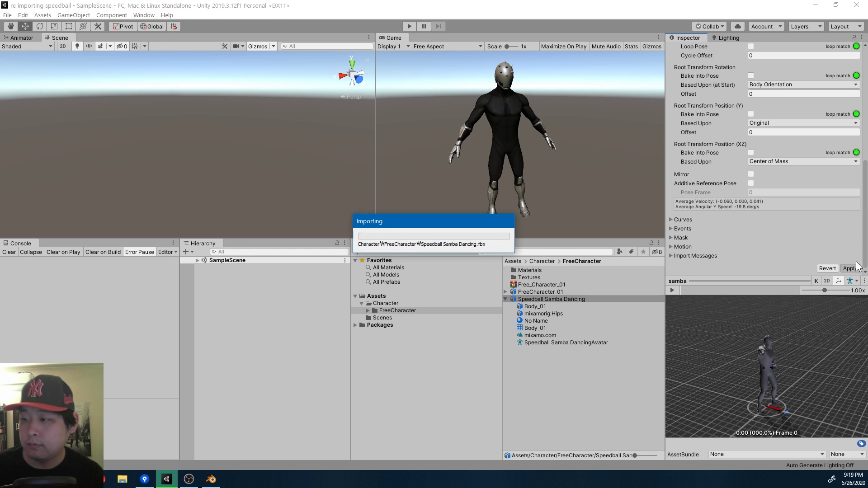
click(800, 73)
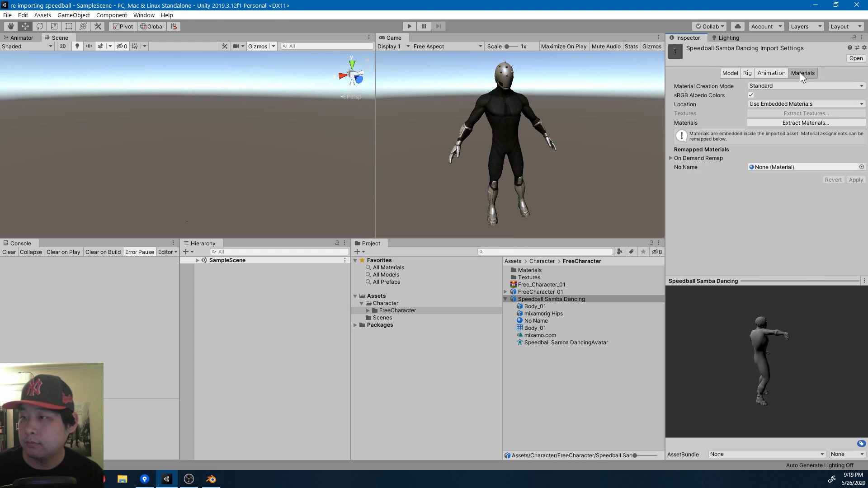
Step: Set Material Creation Mode to None and apply it
click(772, 86)
click(766, 97)
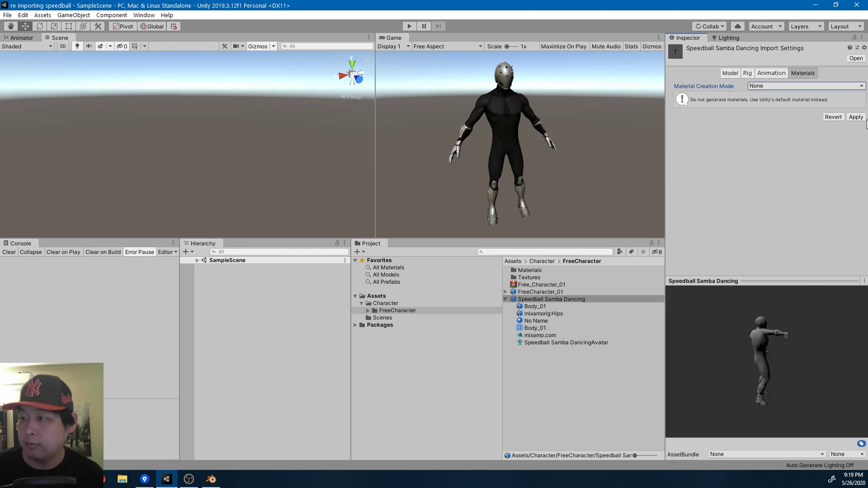
click(856, 116)
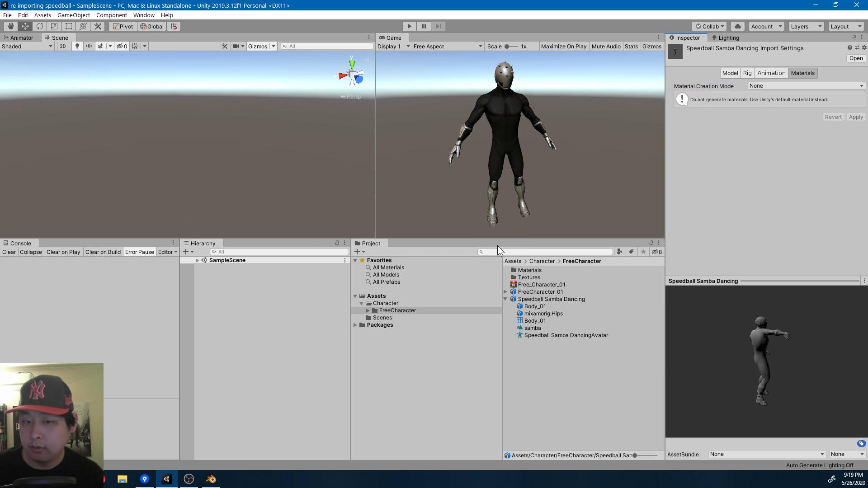
Step: Drop Speedball Samba Dancing into the scene, compare it with FreeCharacter_01, then delete it
click(197, 260)
click(234, 282)
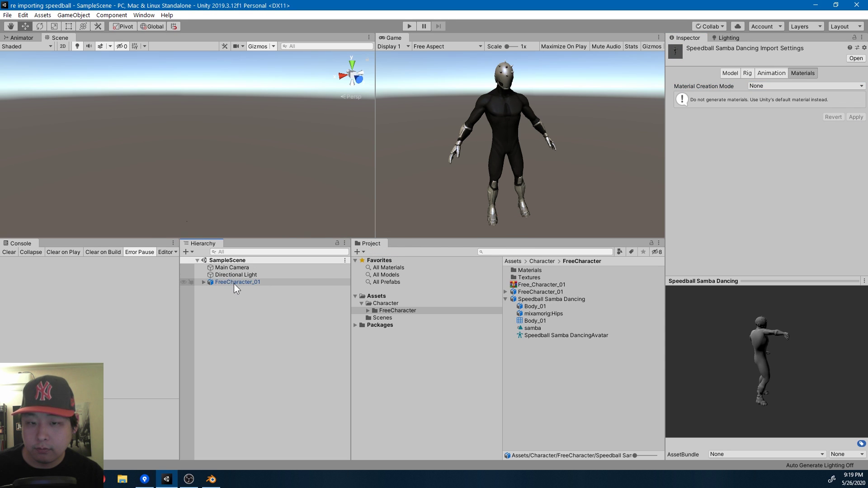
scroll(225, 195, down, 2)
click(546, 300)
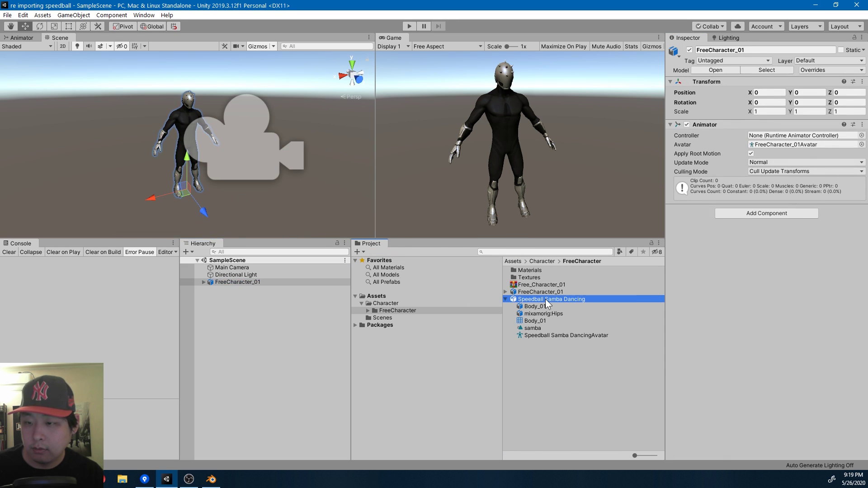
drag(565, 300, 228, 292)
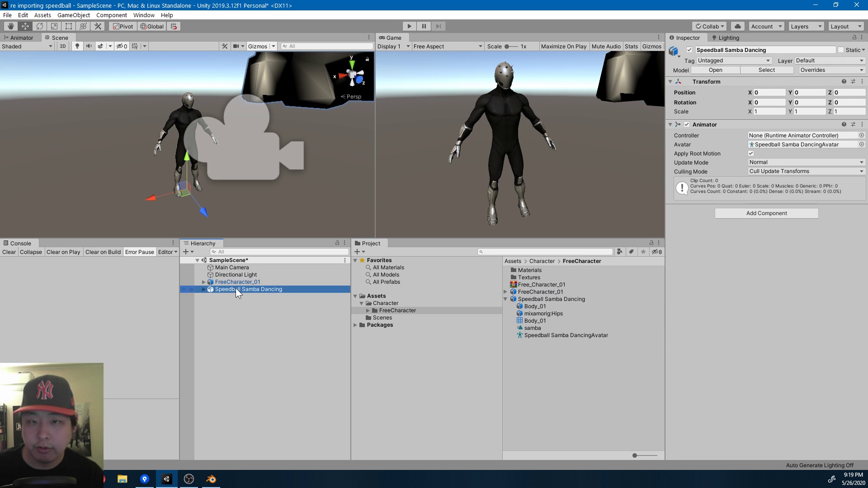
double_click(235, 289)
click(234, 282)
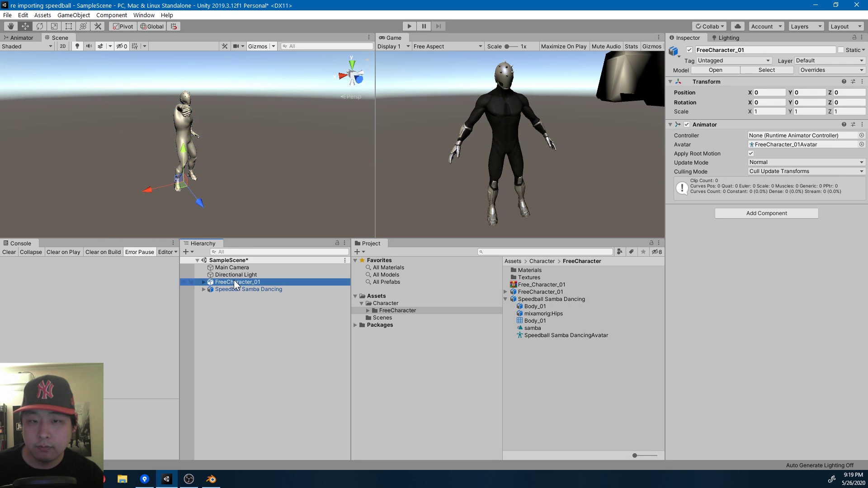
double_click(234, 282)
click(240, 289)
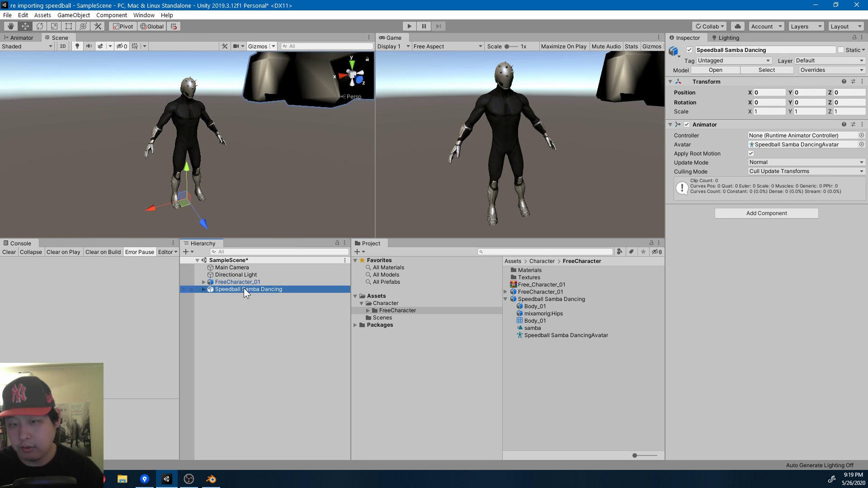
key(Delete)
Step: Set Speedball Samba Dancing's Scale Factor to 0.01, apply, and add the model to the scene
click(581, 299)
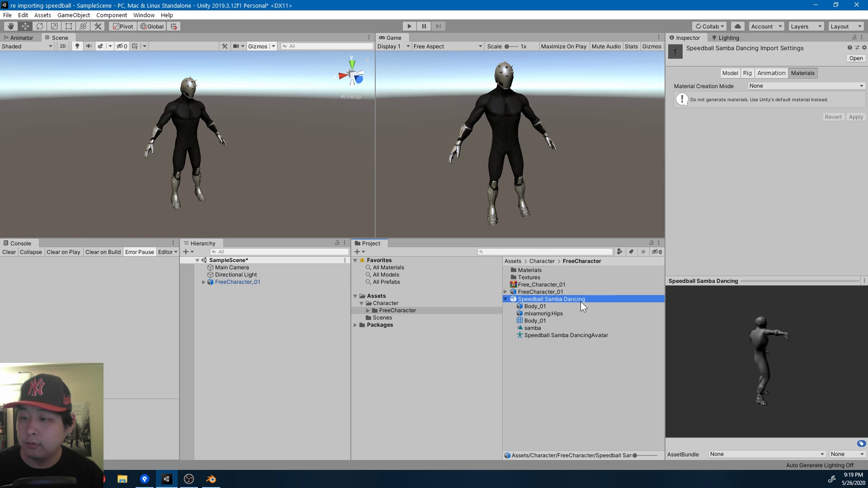
click(730, 73)
click(768, 95)
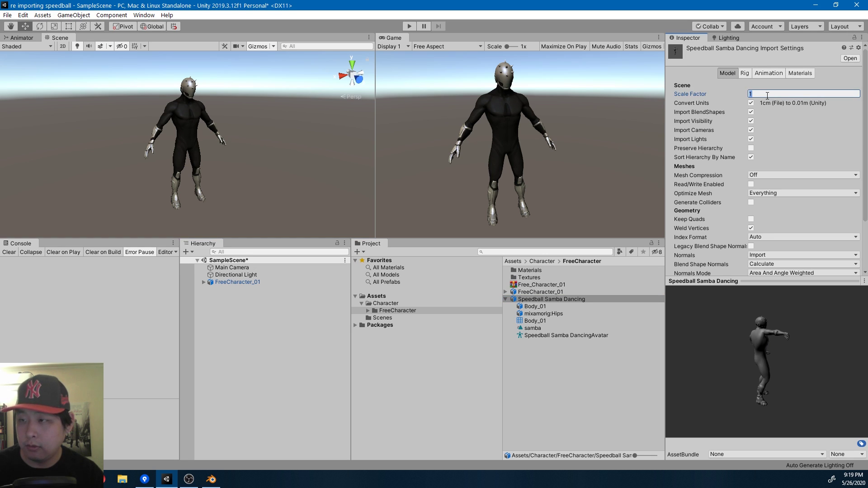
text(0.01)
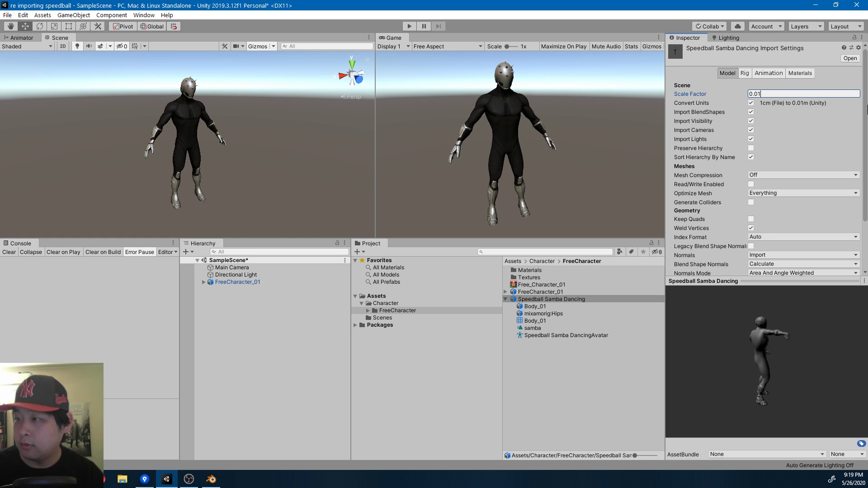
scroll(814, 181, down, 4)
click(850, 268)
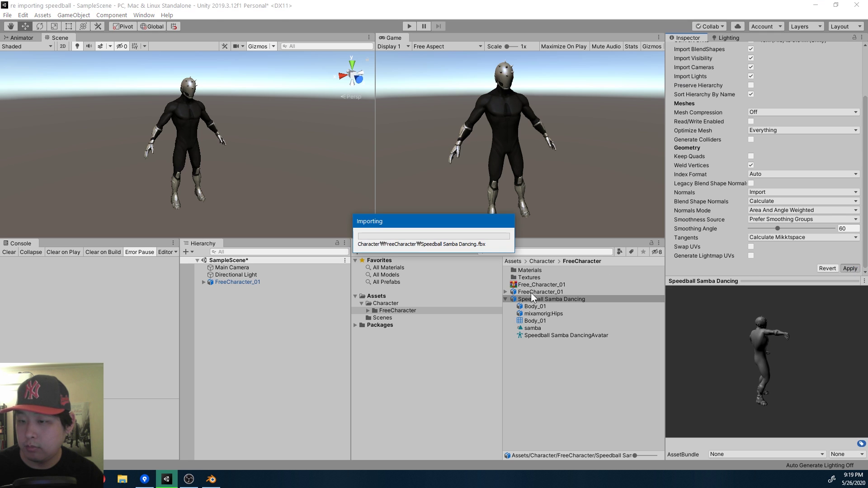
drag(537, 299, 243, 295)
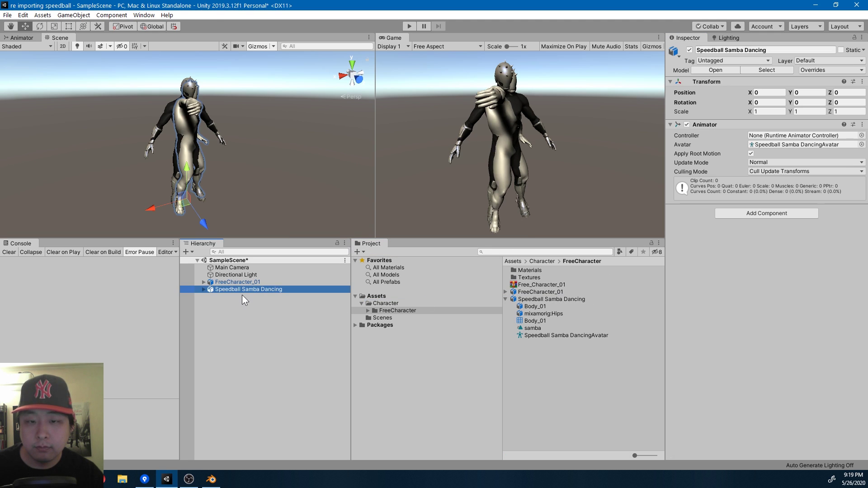
Step: Move FreeCharacter_01 back to Z -0.9
click(243, 281)
double_click(244, 282)
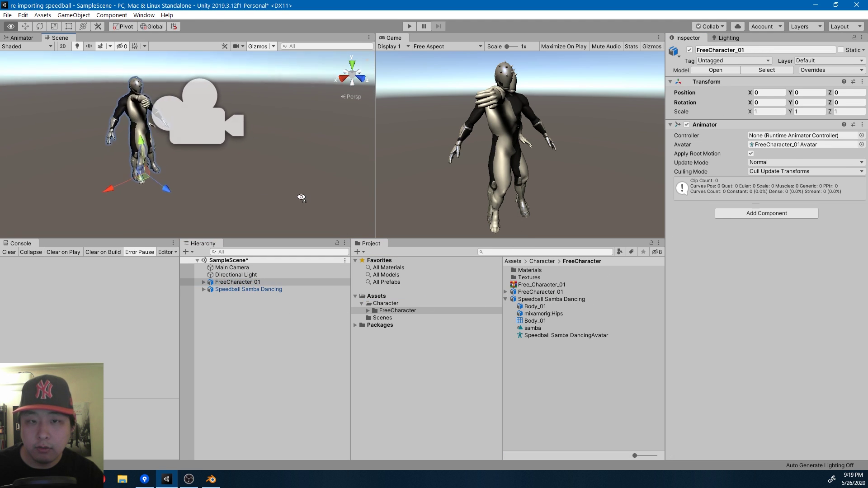
drag(238, 193, 209, 184)
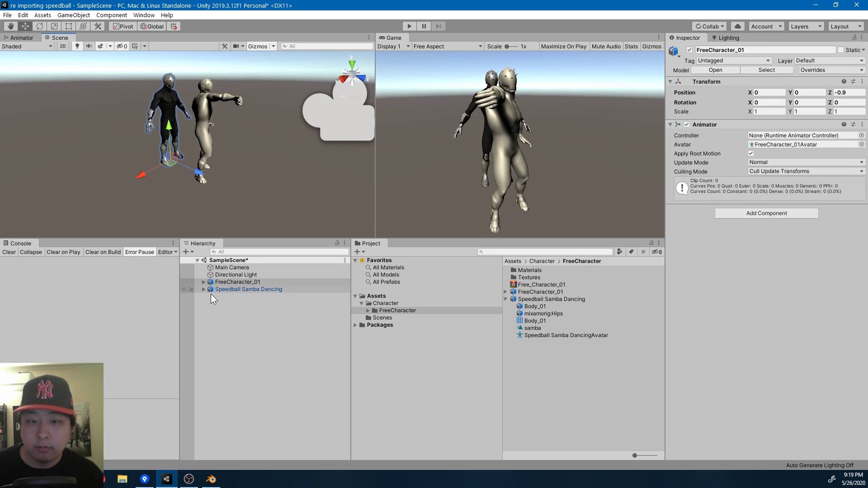
Step: Locate FreeCharacter_01's Body_01 material and drag it onto the Speedball character
click(203, 282)
click(239, 297)
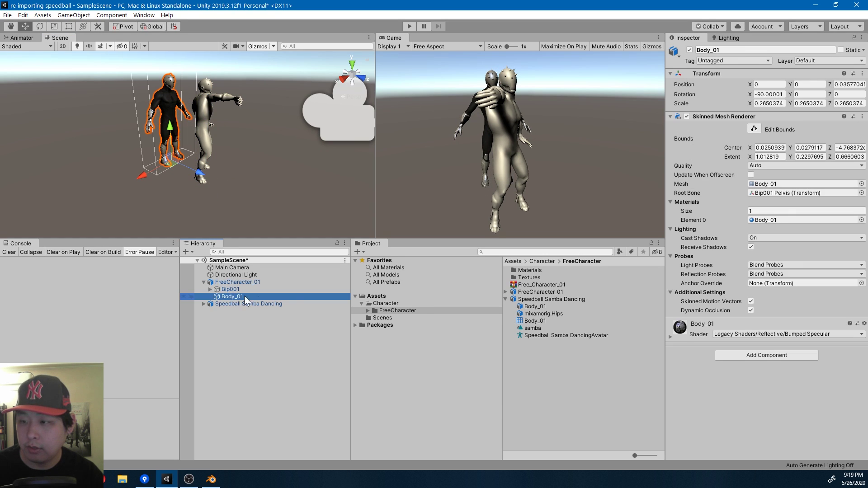
right_click(712, 327)
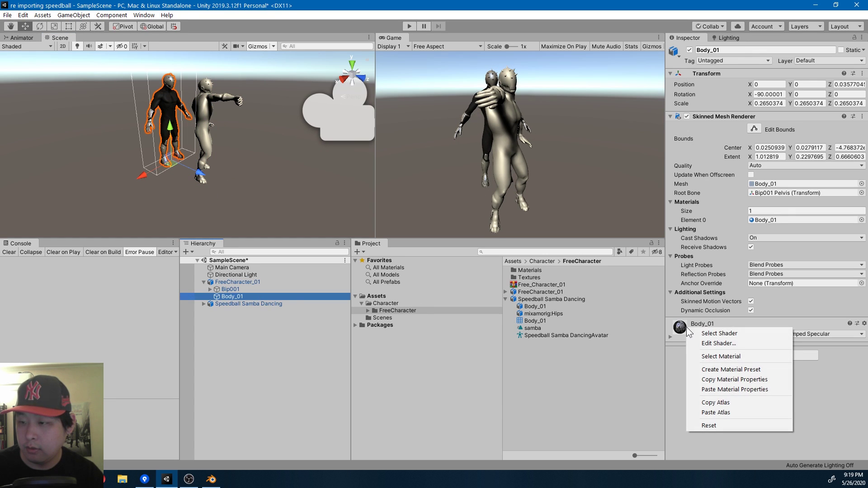
click(727, 356)
drag(526, 271, 208, 129)
right_drag(208, 129, 321, 159)
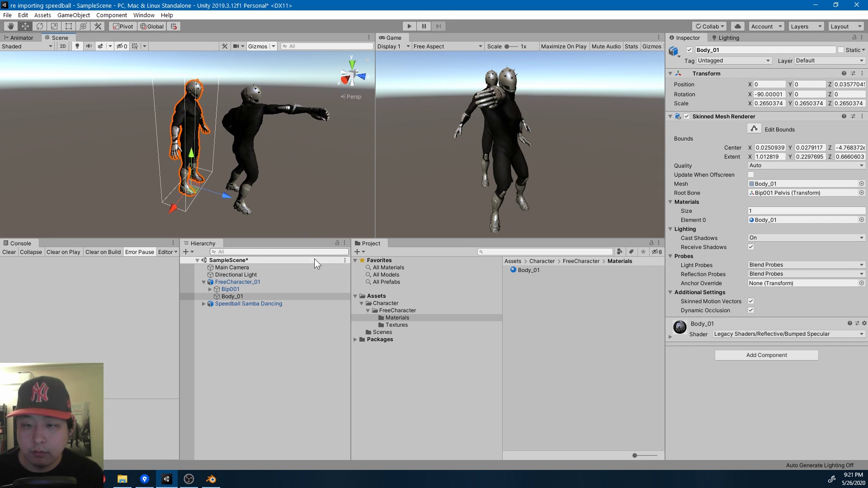
Step: Create a New Animator Controller in Assets, assign it to Speedball Samba Dancing, and open the Animator
click(383, 297)
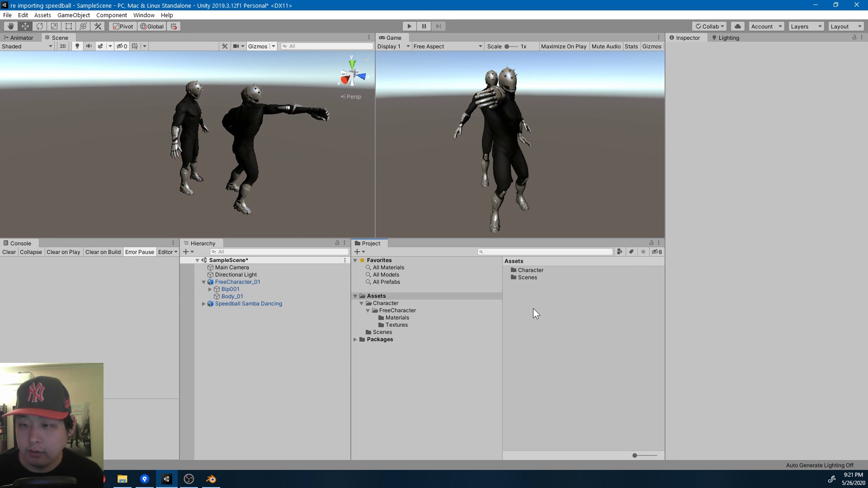
right_click(536, 313)
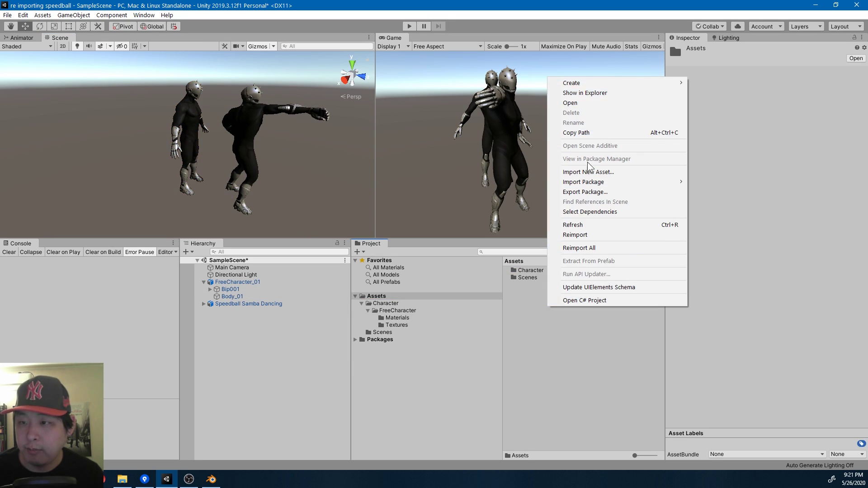
mouse_move(598, 83)
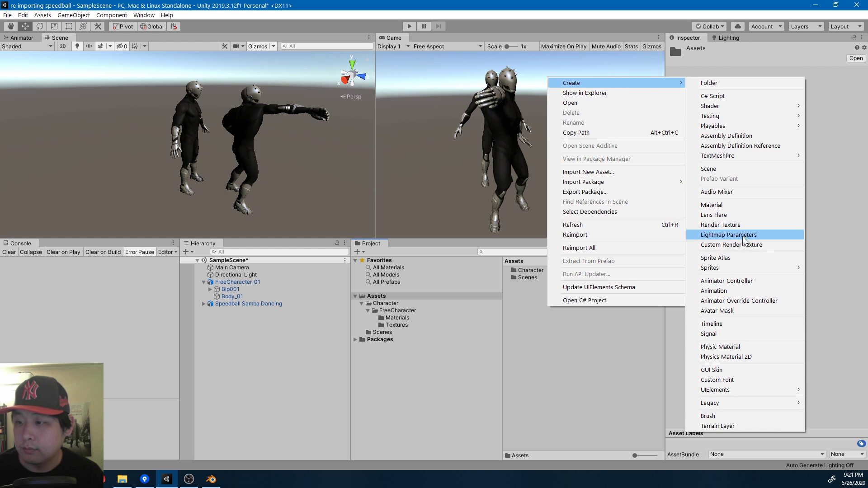
click(728, 281)
key(Return)
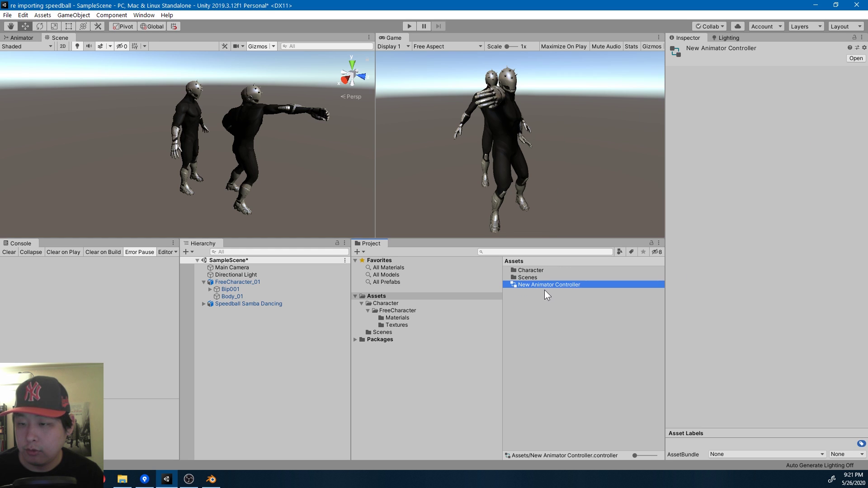
drag(543, 285, 264, 305)
click(27, 37)
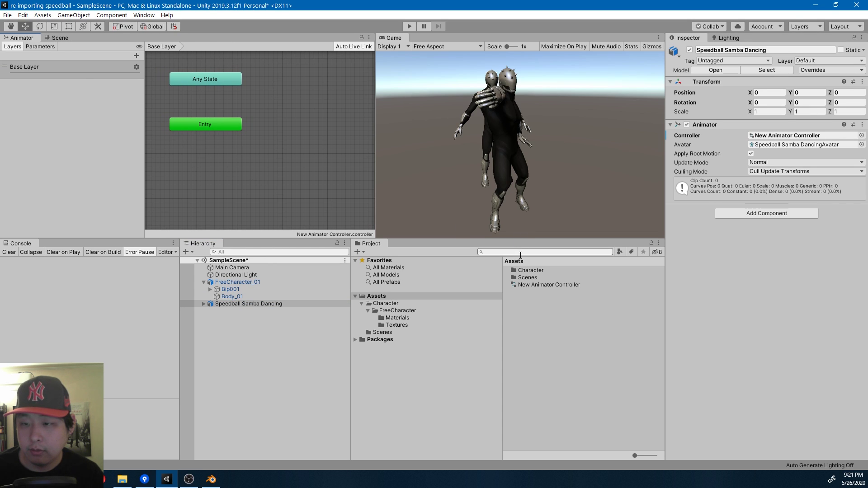
Step: Drag the samba clip from the FreeCharacter folder into the Animator graph as the default state
click(396, 304)
click(406, 310)
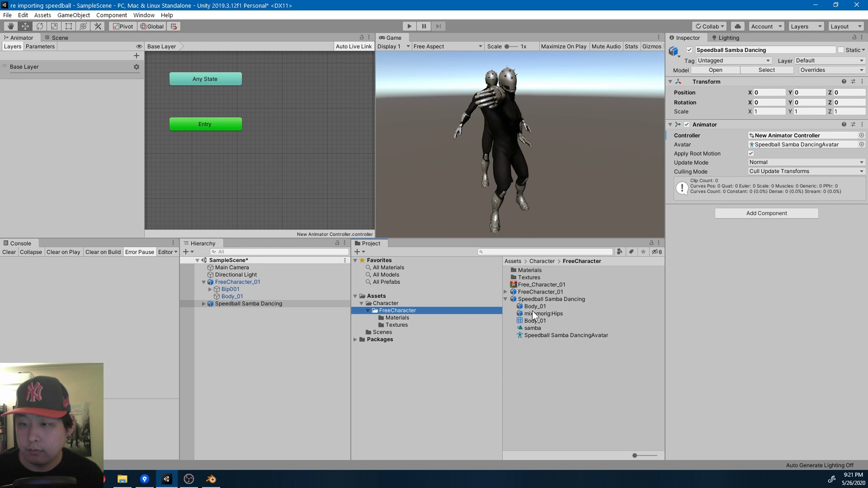
drag(533, 328, 289, 160)
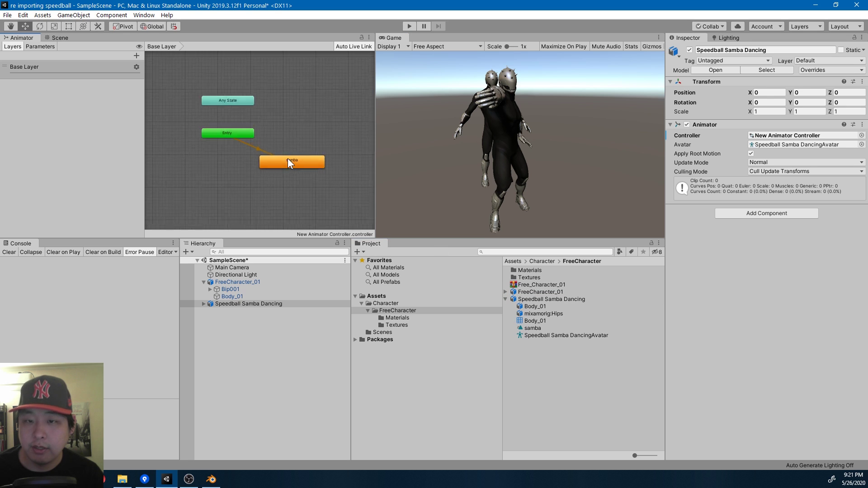
scroll(316, 158, down, 4)
click(329, 144)
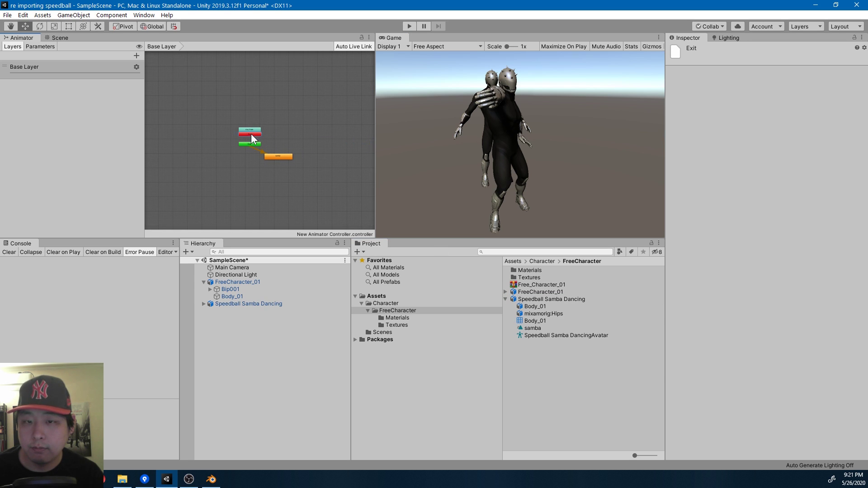
scroll(254, 136, up, 5)
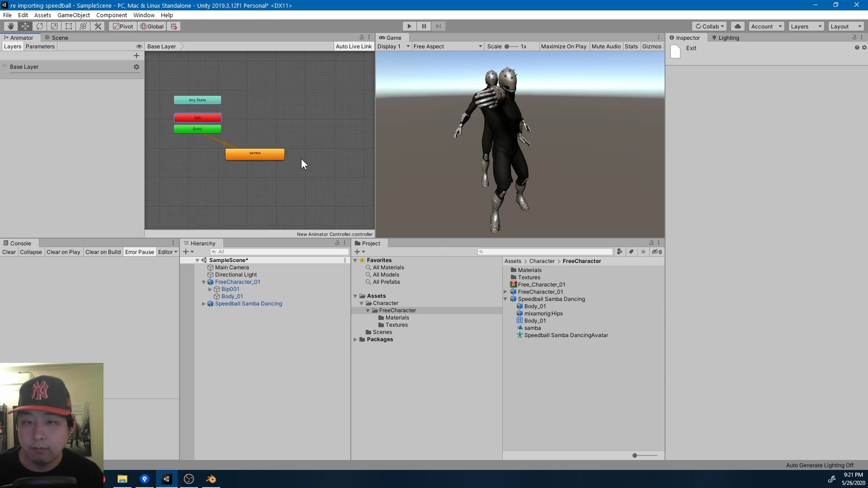
right_click(276, 155)
click(170, 47)
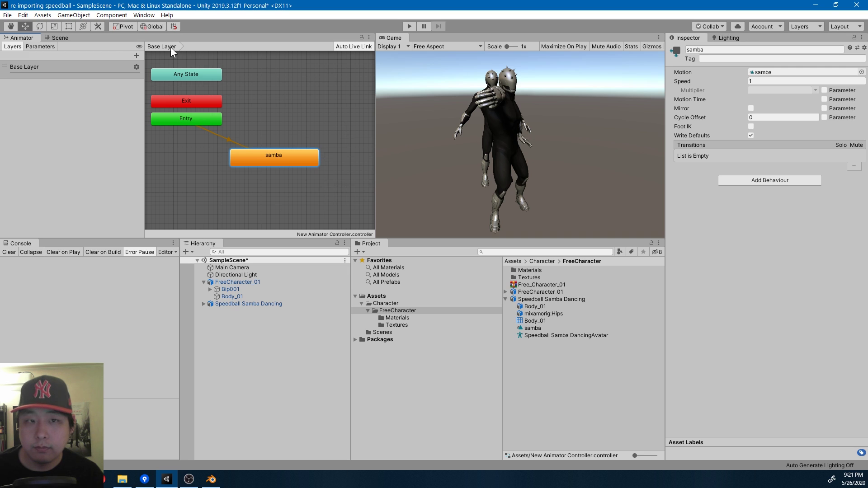
click(60, 38)
Step: Play the scene and orbit the view to watch the Speedball character dance samba
click(405, 27)
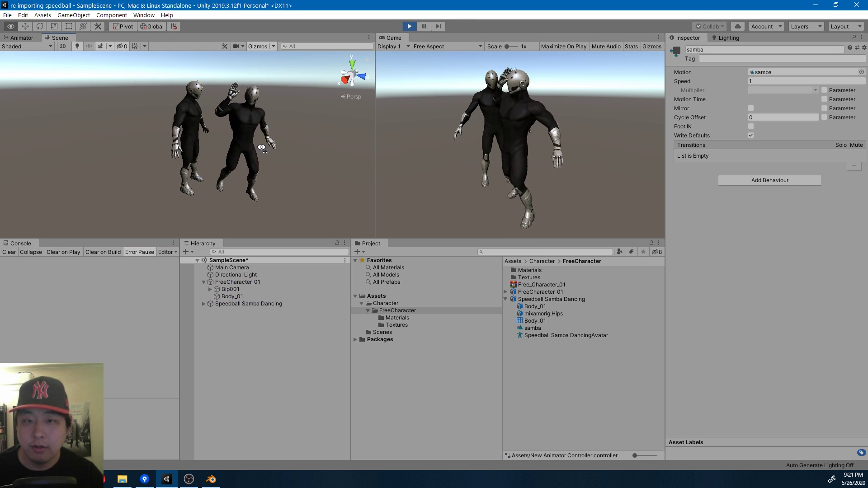
right_drag(272, 156, 359, 201)
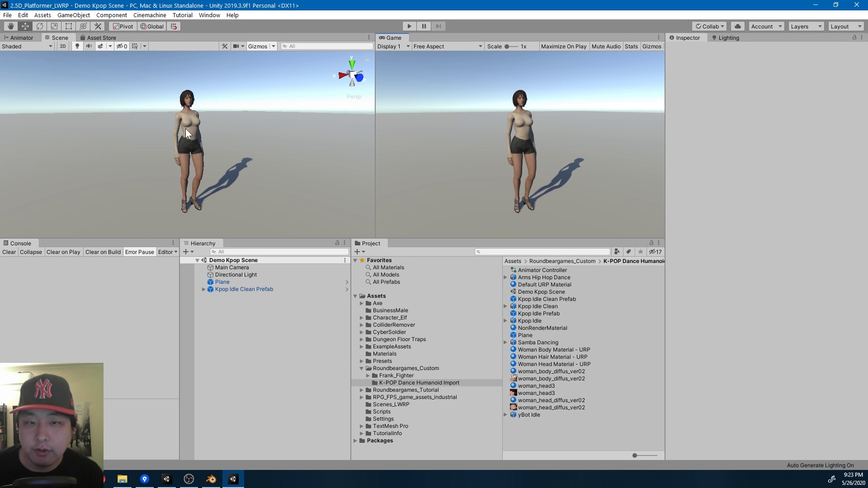
Step: Check the K-POP Dance 10 store page in the browser, then return to the Unity editor
key(alt+Tab)
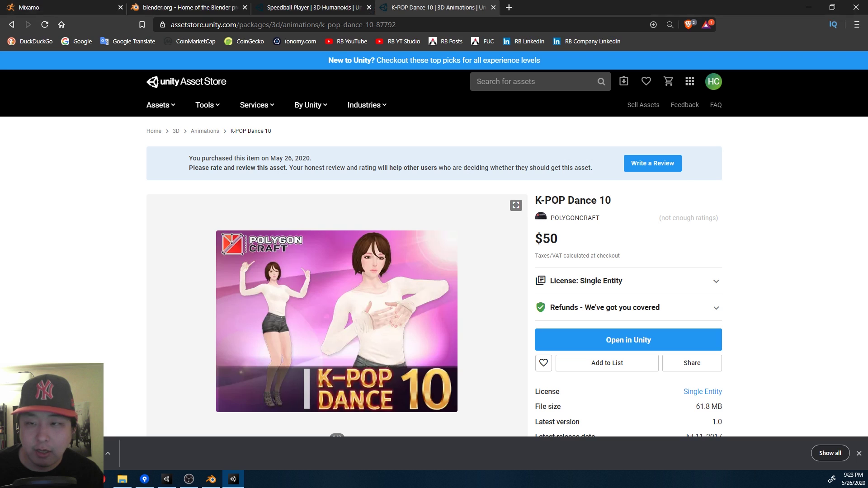
click(232, 481)
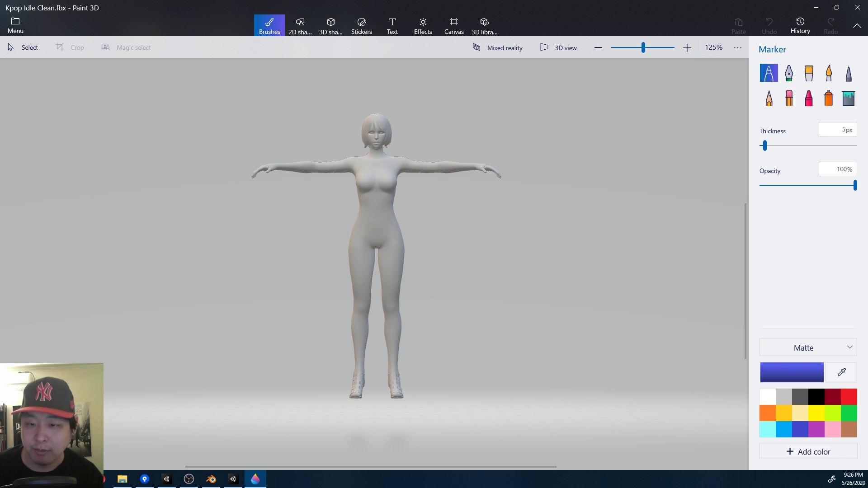
click(234, 479)
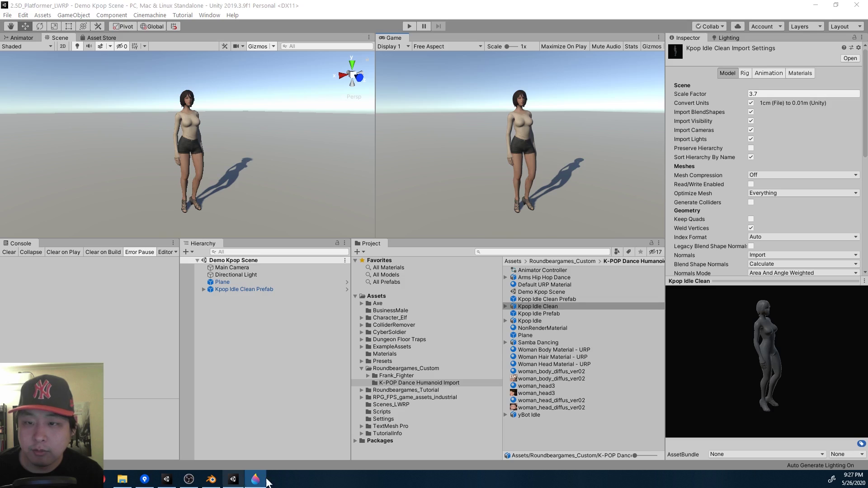
click(409, 26)
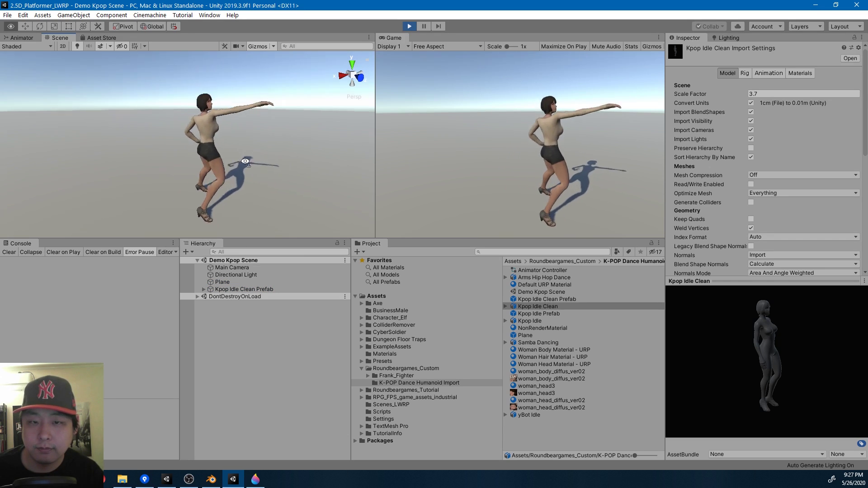
alt+drag(267, 162, 397, 159)
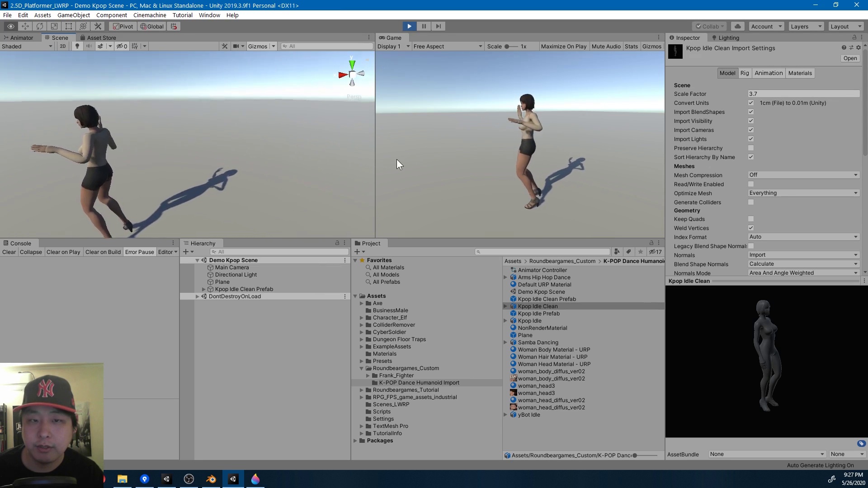
alt+drag(475, 168, 620, 204)
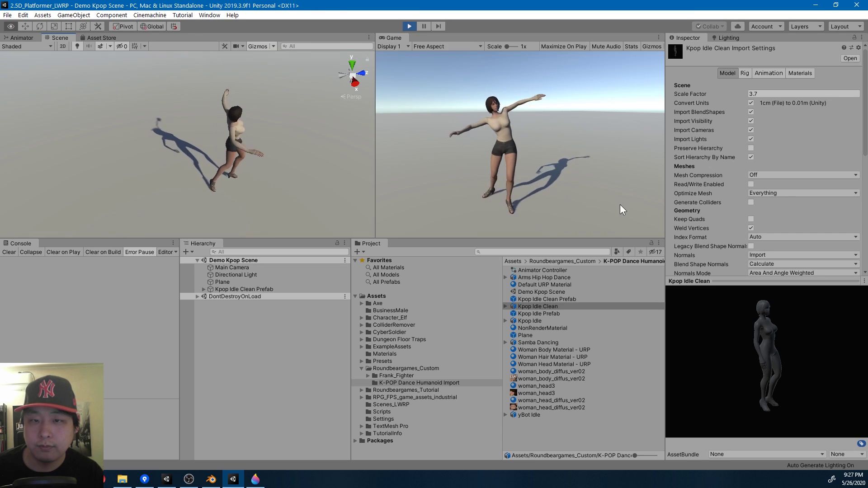
click(411, 25)
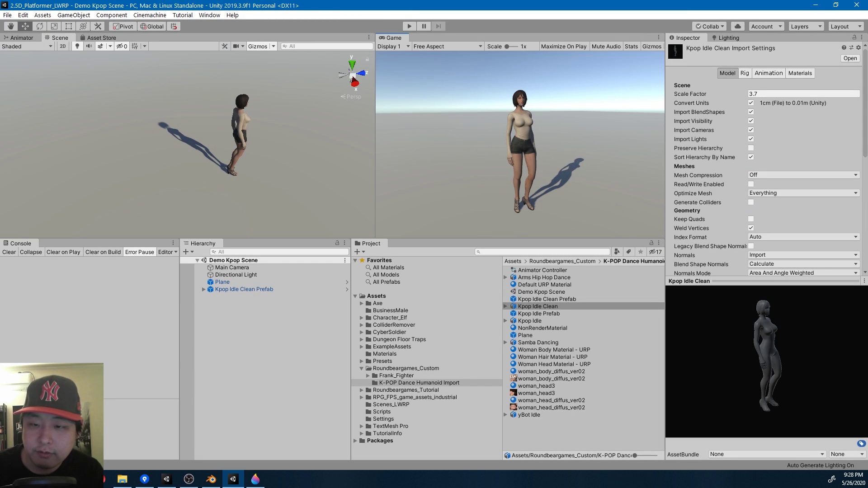